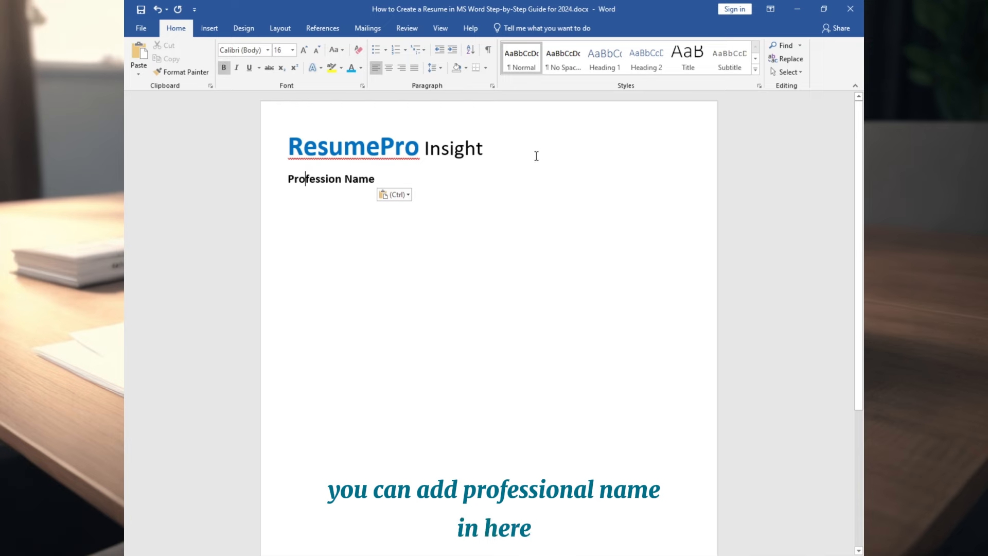
Draw a text box about 1.32 by 2.69 inches beside the heading and position it near the page's right margin.
{"action": "left_click", "coordinate": [210, 28]}
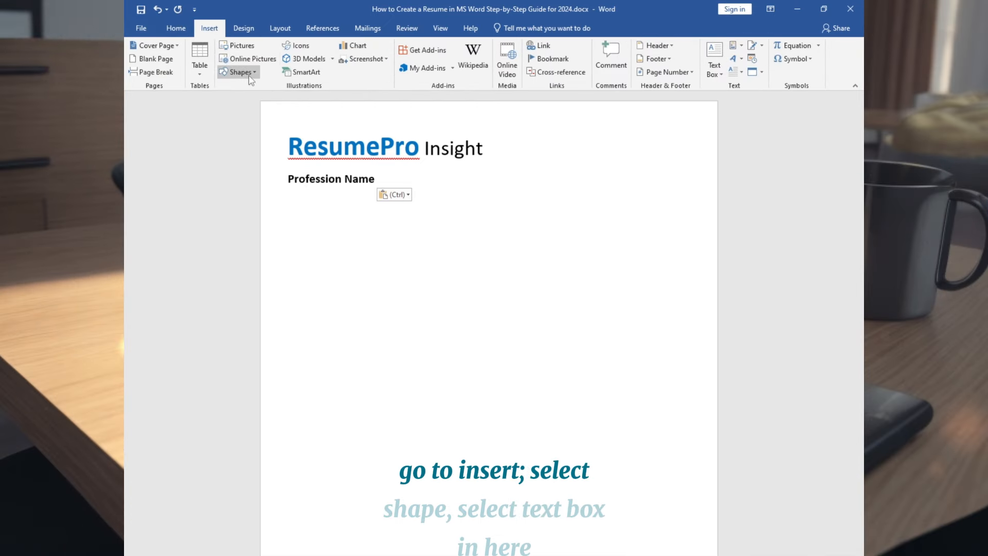
{"action": "left_click", "coordinate": [240, 72]}
{"action": "left_click", "coordinate": [224, 98]}
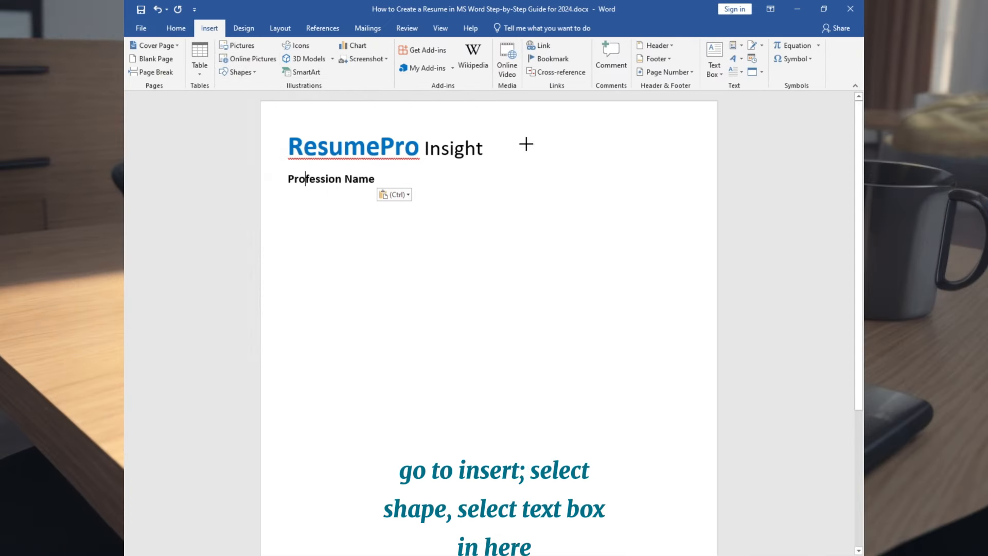
{"action": "left_click_drag", "start_coordinate": [512, 135], "coordinate": [660, 215]}
{"action": "left_click_drag", "start_coordinate": [604, 127], "coordinate": [633, 123]}
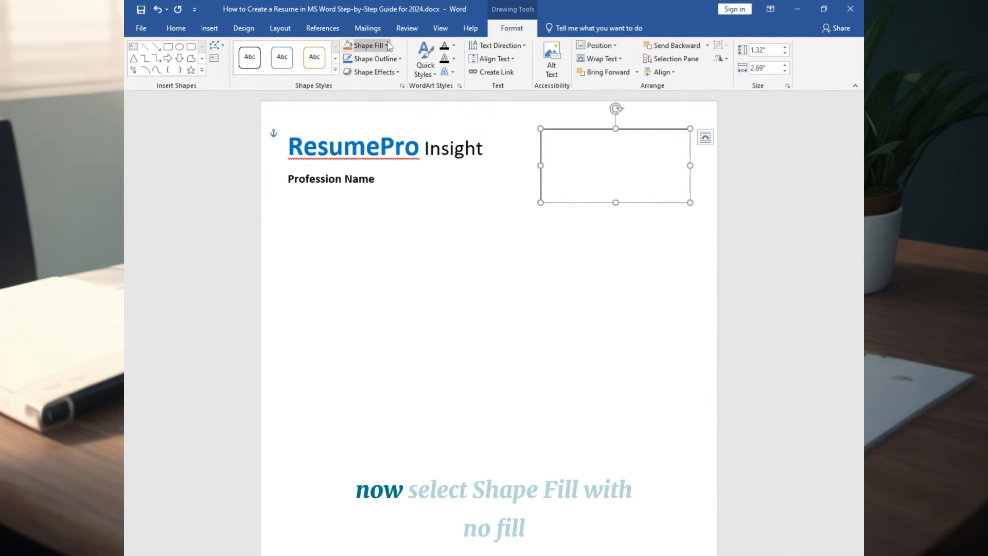
Remove the header text box's fill and outline, and shorten it to about 1.07 inches to fit the contact details.
{"action": "left_click", "coordinate": [387, 46]}
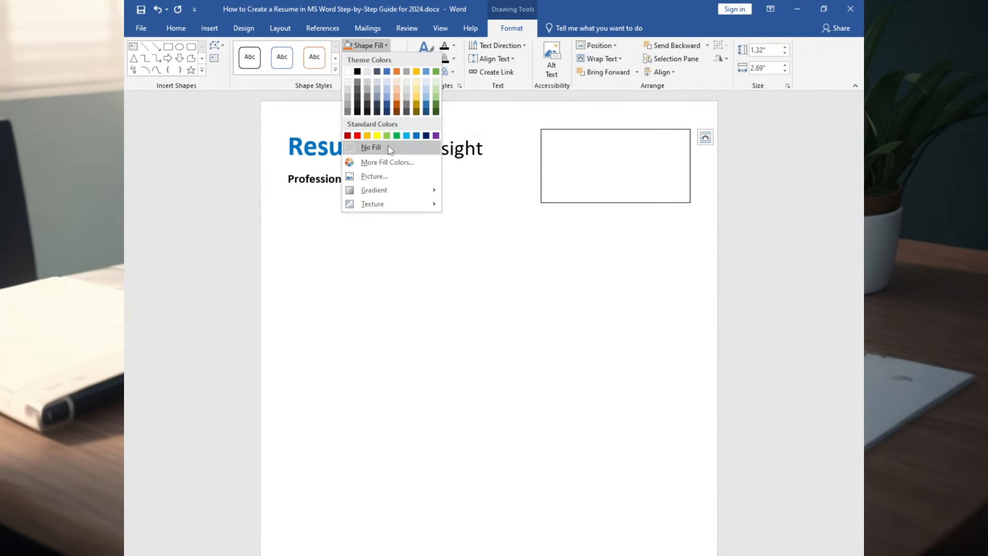
{"action": "left_click", "coordinate": [368, 148]}
{"action": "left_click", "coordinate": [395, 61]}
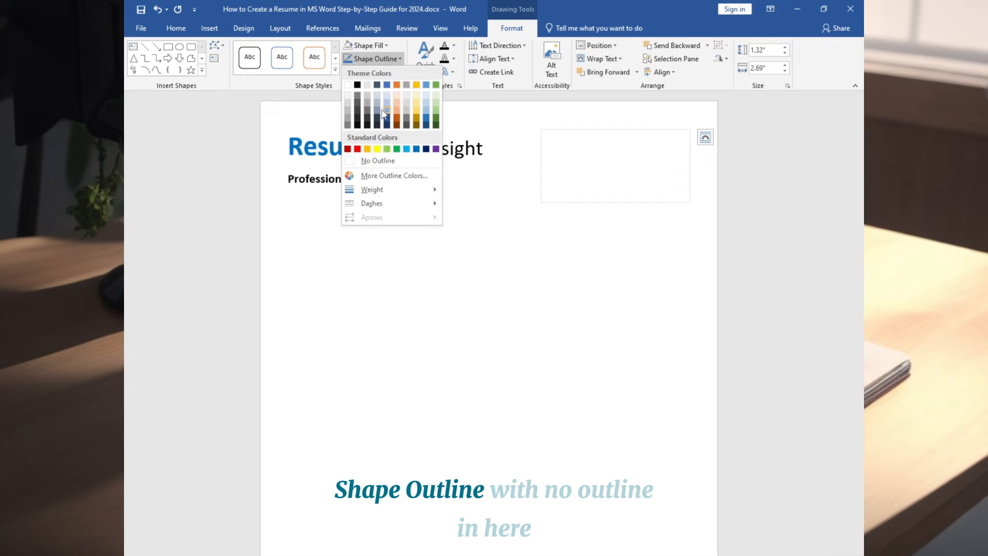
{"action": "left_click", "coordinate": [385, 160]}
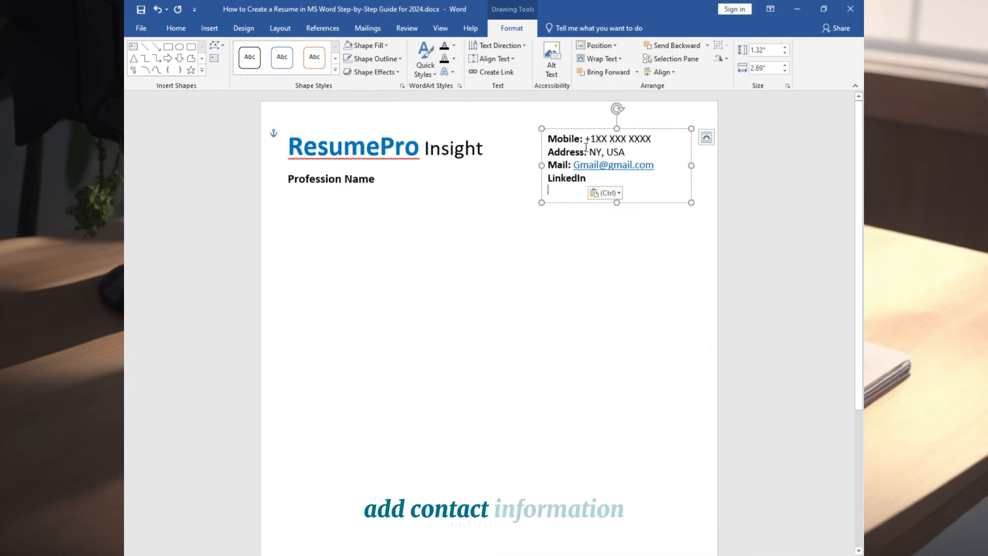
{"action": "left_click_drag", "start_coordinate": [617, 203], "coordinate": [617, 189]}
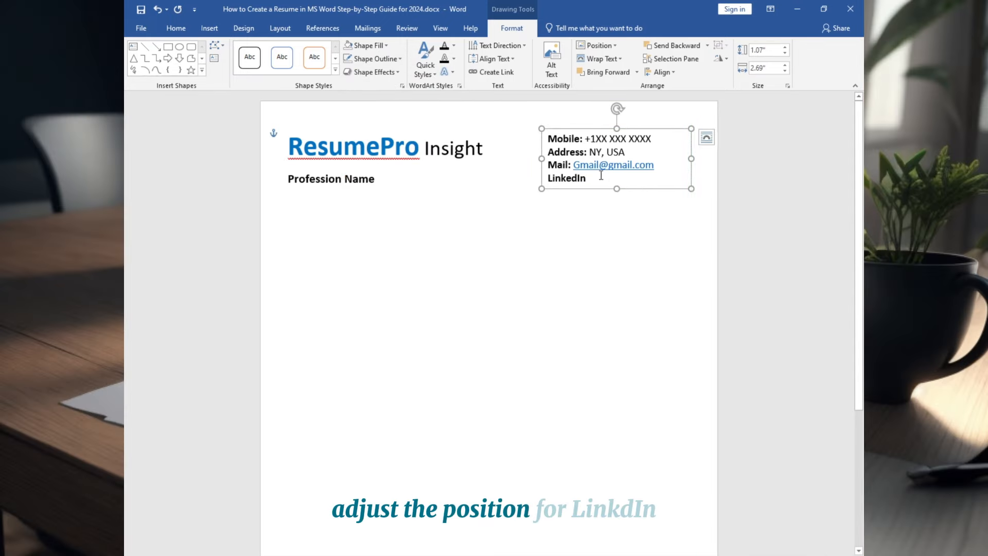
{"action": "right_click", "coordinate": [566, 181]}
{"action": "left_click", "coordinate": [602, 316]}
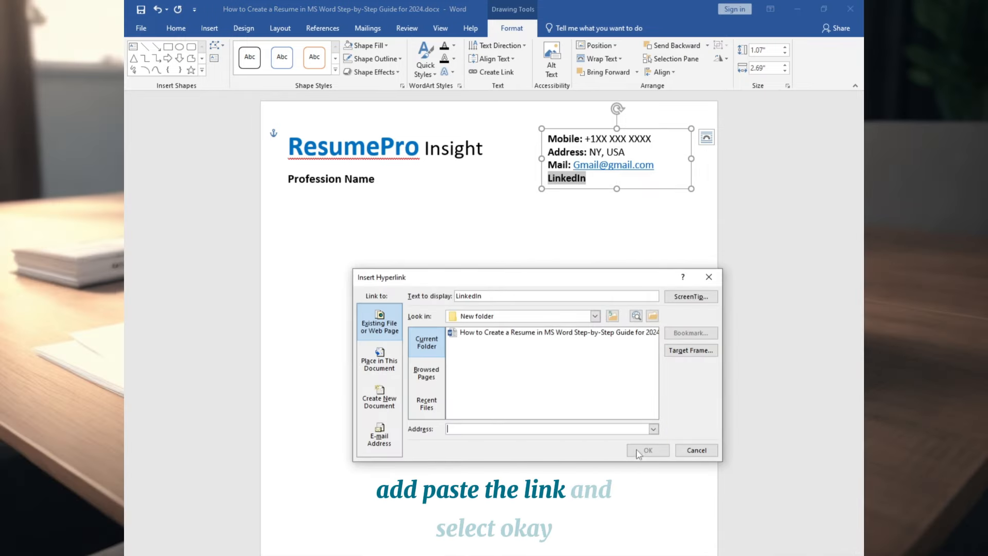
{"action": "left_click", "coordinate": [697, 450]}
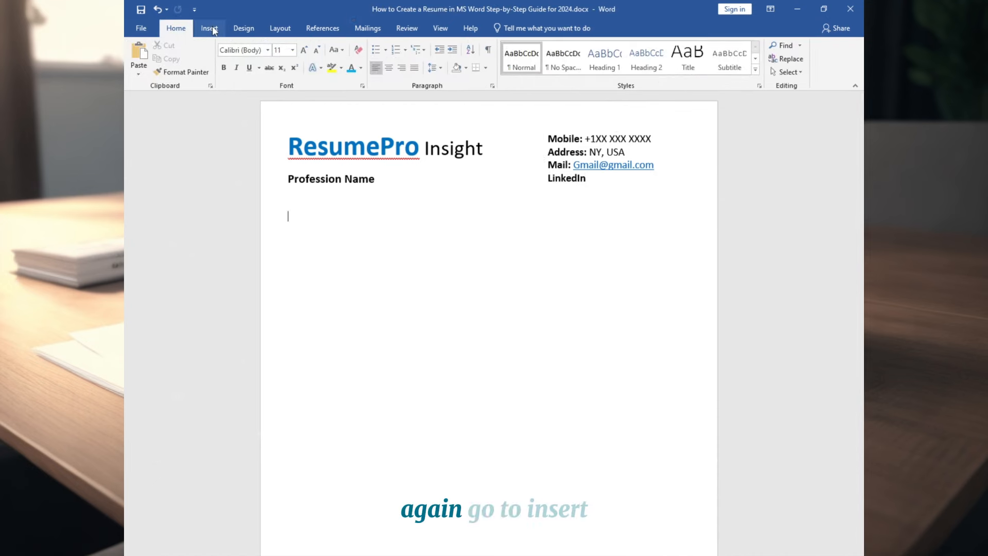
Draw a horizontal line about 8.25 inches long across the full page width beneath the profession name.
{"action": "left_click", "coordinate": [211, 27]}
{"action": "left_click", "coordinate": [236, 72]}
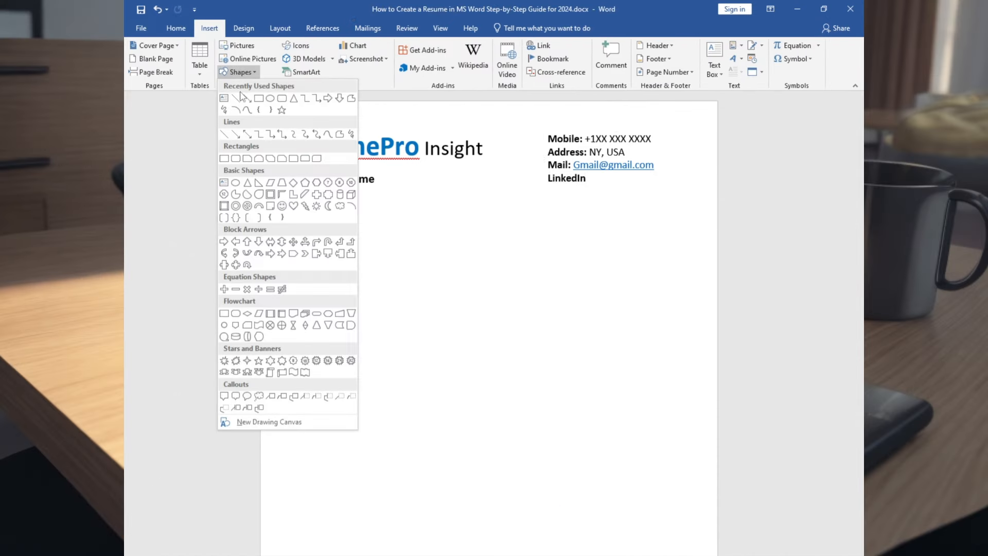
{"action": "left_click", "coordinate": [236, 98]}
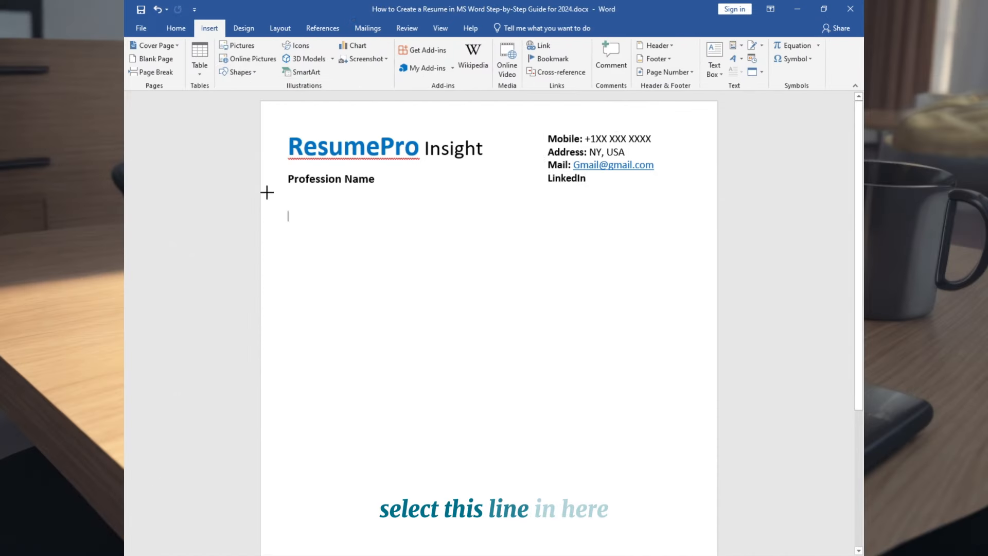
{"action": "left_click_drag", "start_coordinate": [267, 192], "coordinate": [723, 182]}
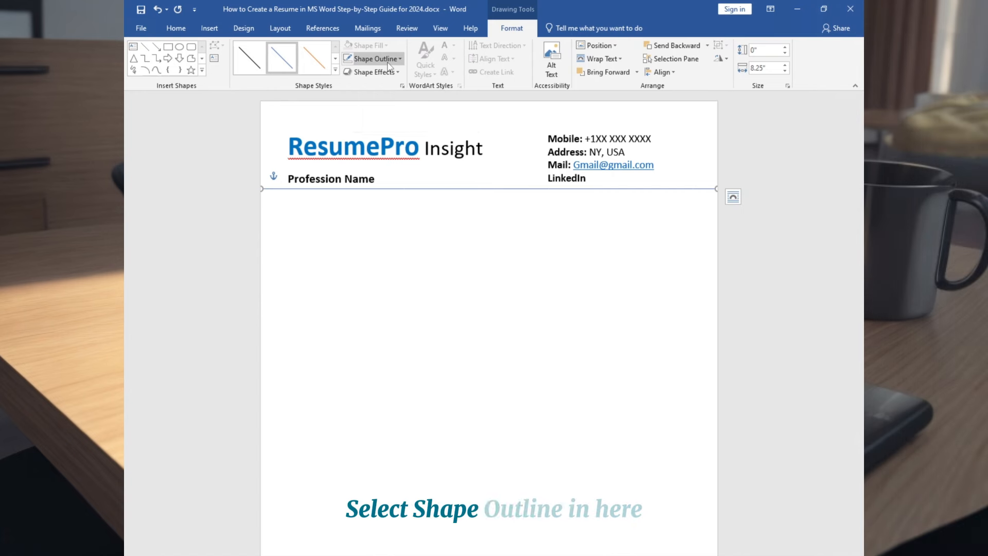
Set the header line's weight to 3 pt and its color to black.
{"action": "left_click", "coordinate": [376, 59]}
{"action": "mouse_move", "coordinate": [386, 190]}
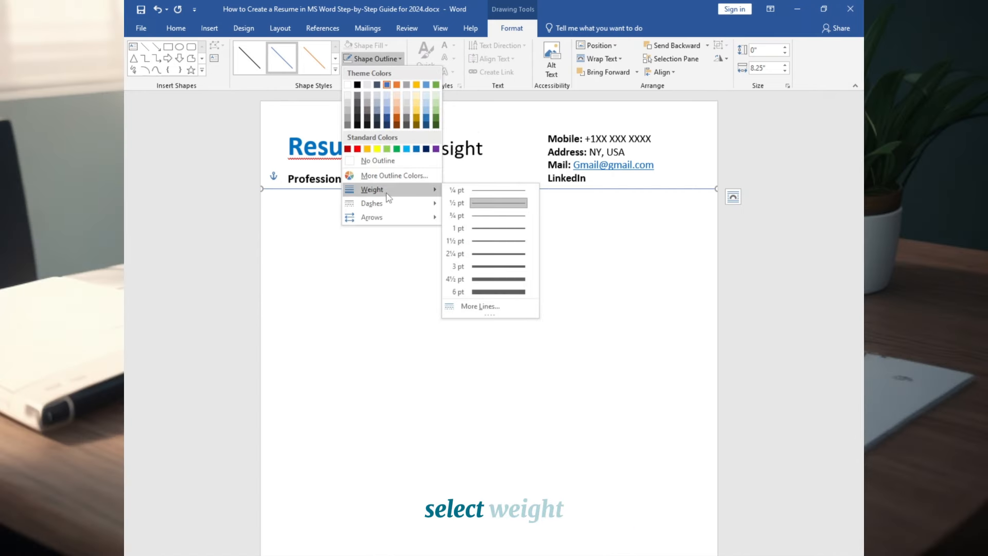
{"action": "left_click", "coordinate": [497, 266]}
{"action": "left_click", "coordinate": [376, 59]}
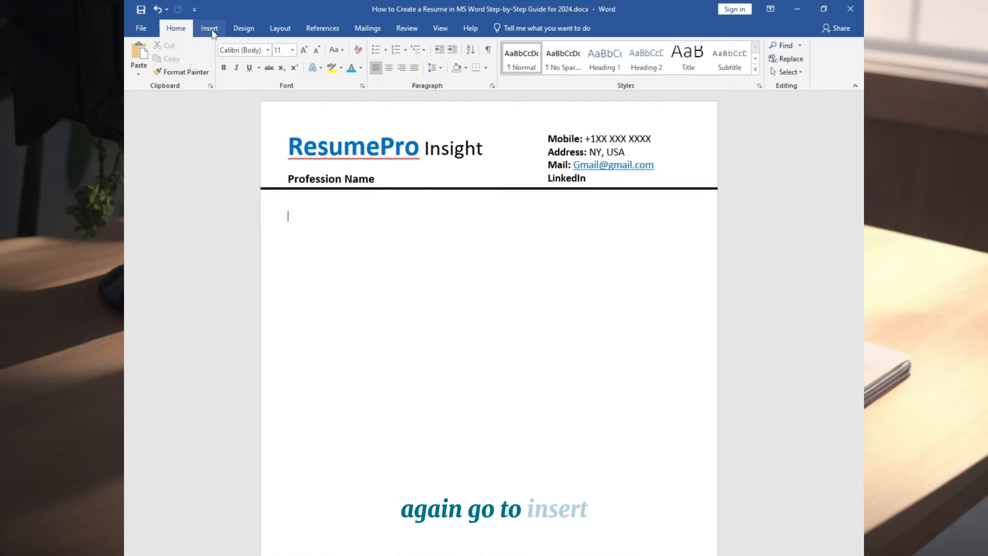
Draw a text box about 5.38 by 3.88 inches below the header line at the left margin.
{"action": "left_click", "coordinate": [212, 30]}
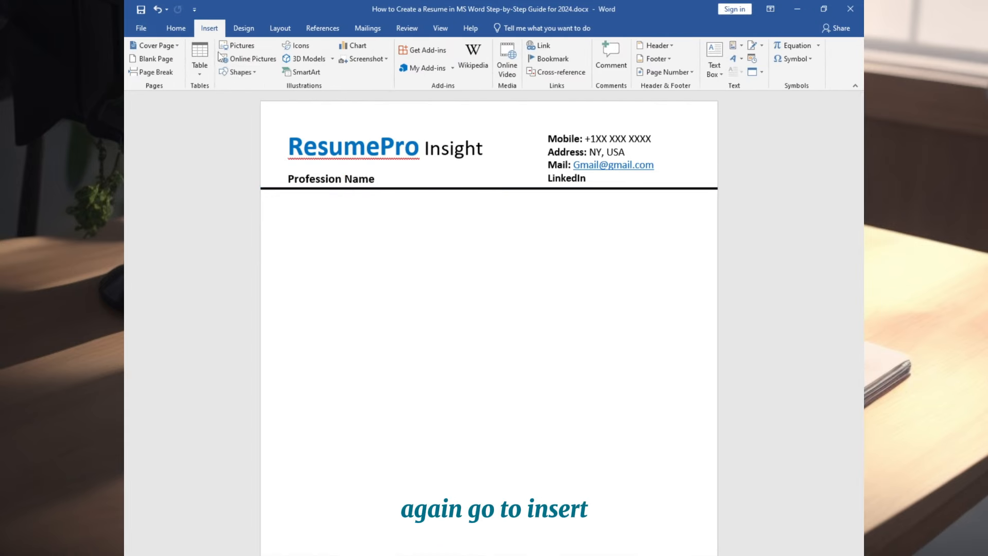
{"action": "left_click", "coordinate": [238, 72]}
{"action": "left_click", "coordinate": [226, 98]}
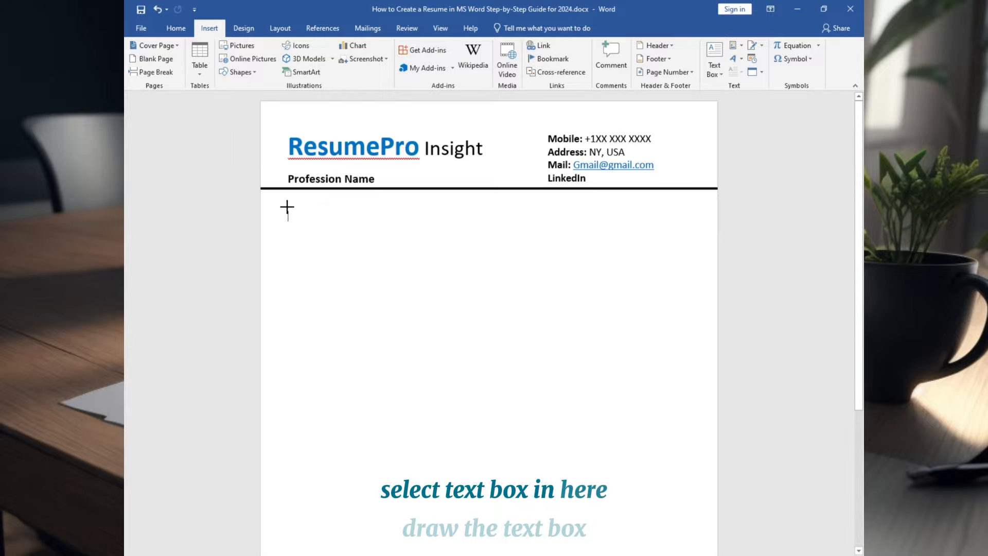
{"action": "left_click_drag", "start_coordinate": [442, 437], "coordinate": [503, 506]}
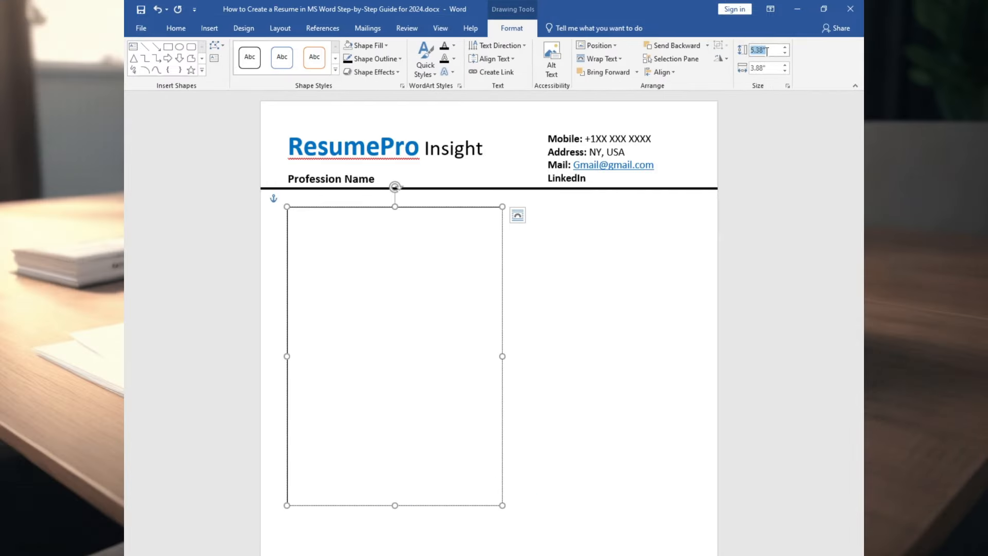
Size the new text box to 8.78 inches high and 4.95 inches wide, and move it up against the header line.
{"action": "left_click", "coordinate": [765, 70]}
{"action": "type", "text": "4.95"}
{"action": "key", "text": "Return"}
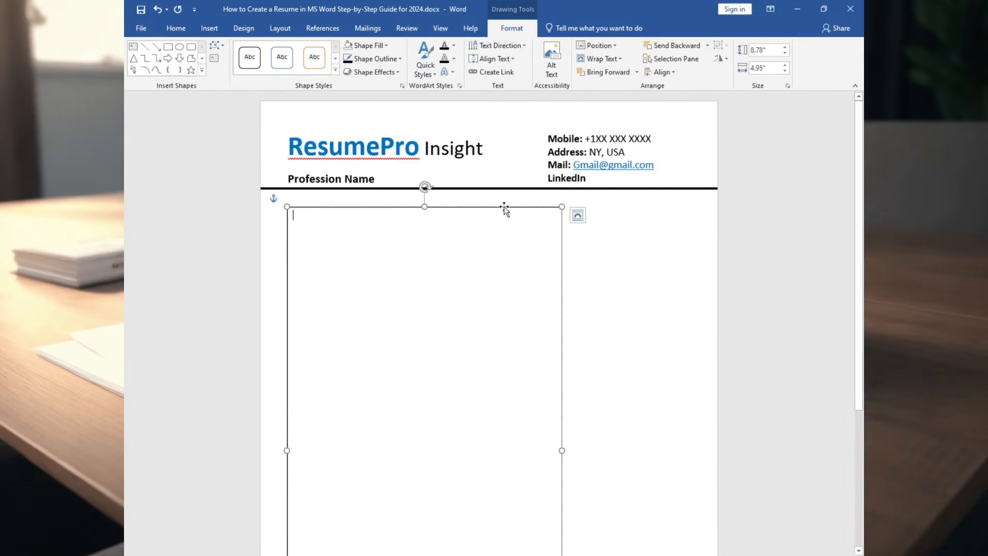
{"action": "left_click_drag", "start_coordinate": [504, 207], "coordinate": [502, 189]}
Give the large text box below the header line no fill and no outline.
{"action": "left_click", "coordinate": [368, 45]}
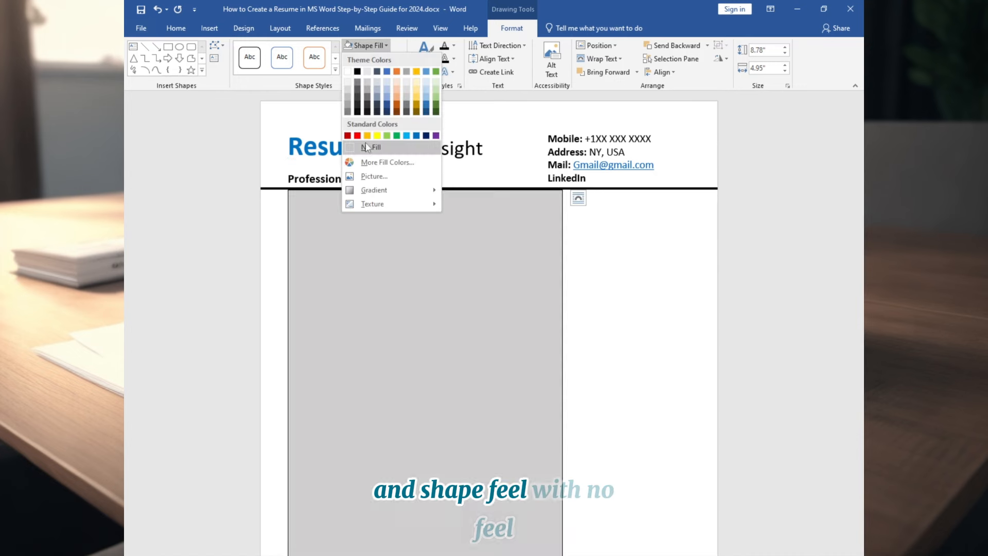
{"action": "left_click", "coordinate": [366, 143]}
{"action": "left_click", "coordinate": [380, 59]}
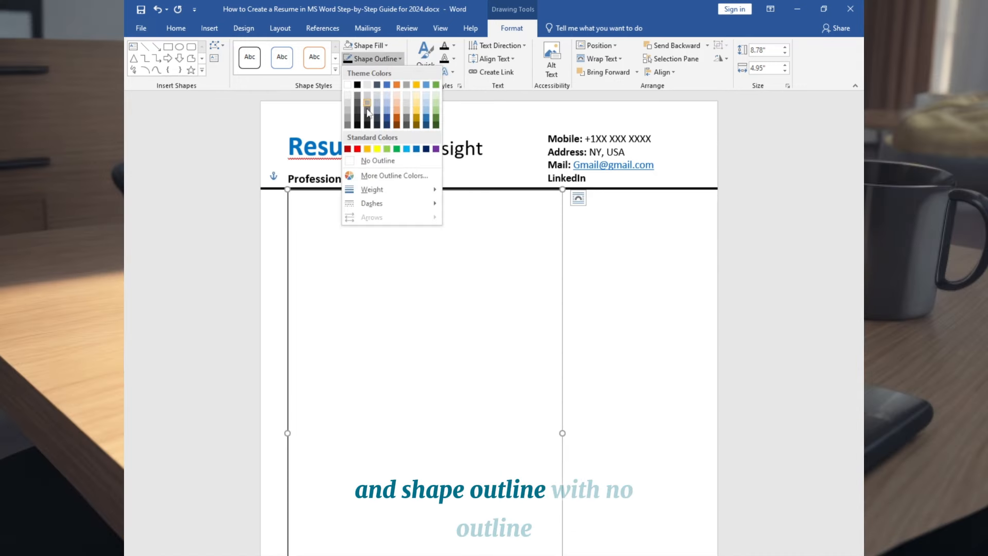
{"action": "left_click", "coordinate": [365, 161]}
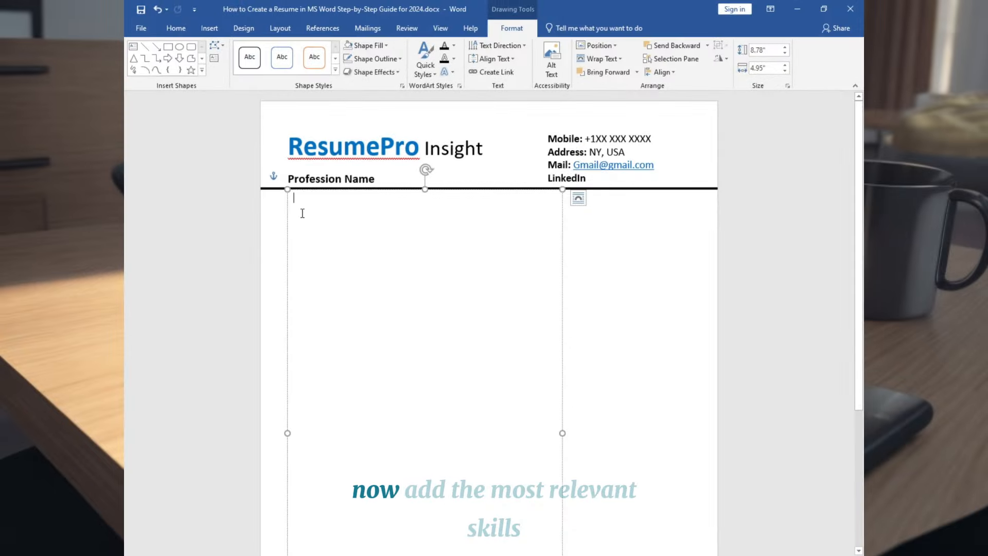
Add a SKILLS section listing Software Skills, Technical Skills, Others and Soft Skills, with circular bullets between the skill names.
{"action": "type", "text": "SKILLS Software Skills: Skill Name • Skill Name • Skill Name • Skill Technical Skills: Skill Name • Skill Name • Skill Name • Skill Others: Skill Name • Skill Name • Skill Name • Skill Filtering Soft Skills: Skill Name • Skill Name • Skill Name • Skill Filtering"}
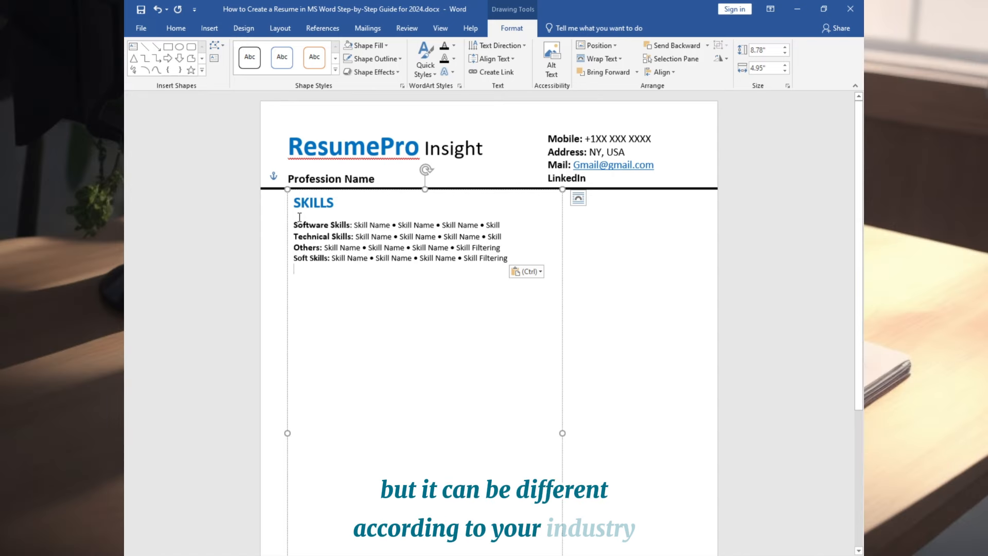
{"action": "left_click", "coordinate": [394, 224]}
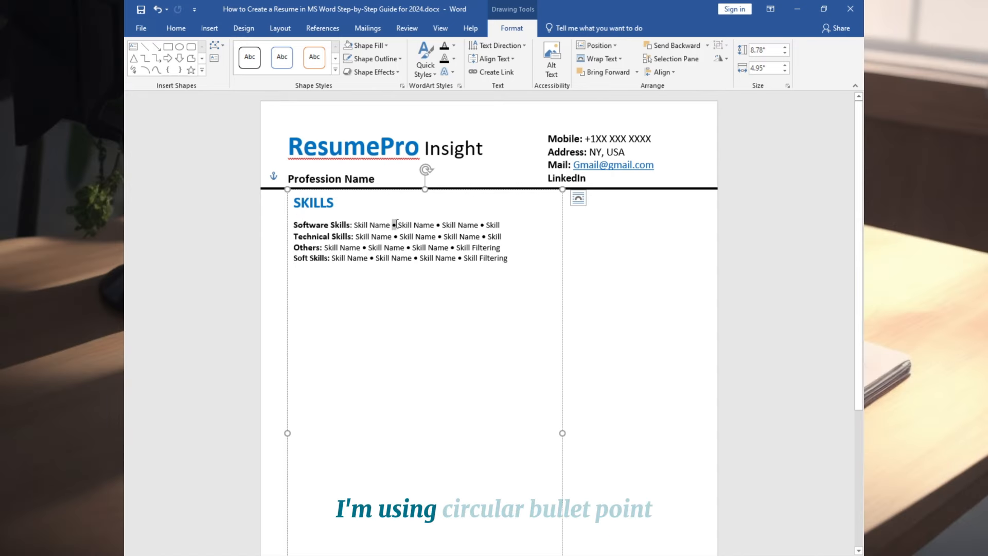
{"action": "left_click_drag", "start_coordinate": [397, 224], "coordinate": [397, 227]}
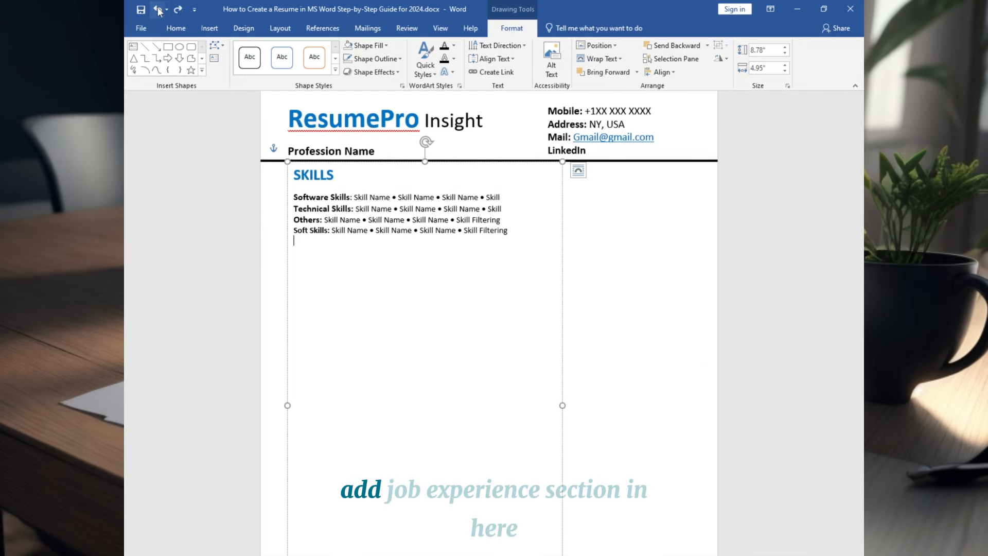
Paste the Experience section with two job entries below the skills, and insert a blank line above its heading.
{"action": "key", "text": "ctrl+v"}
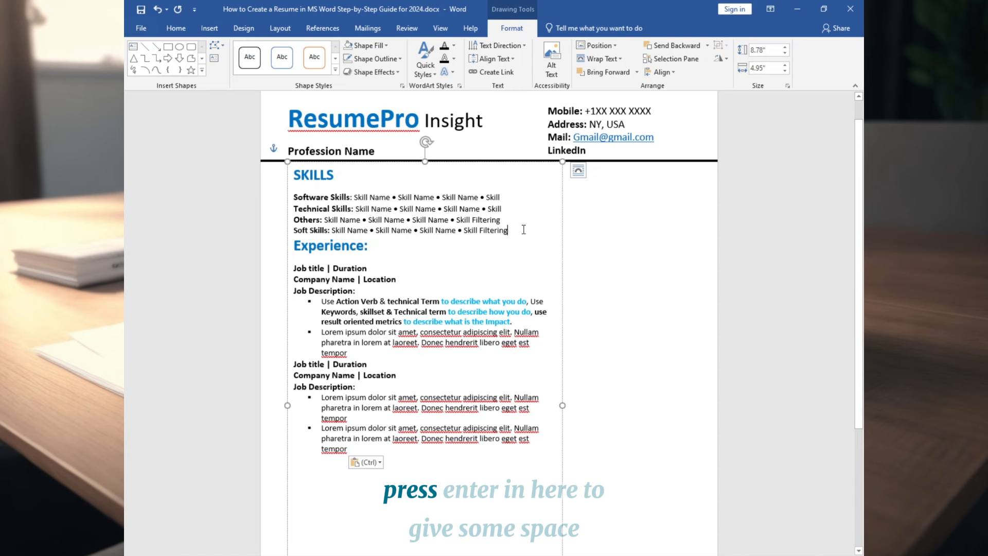
{"action": "key", "text": "Return"}
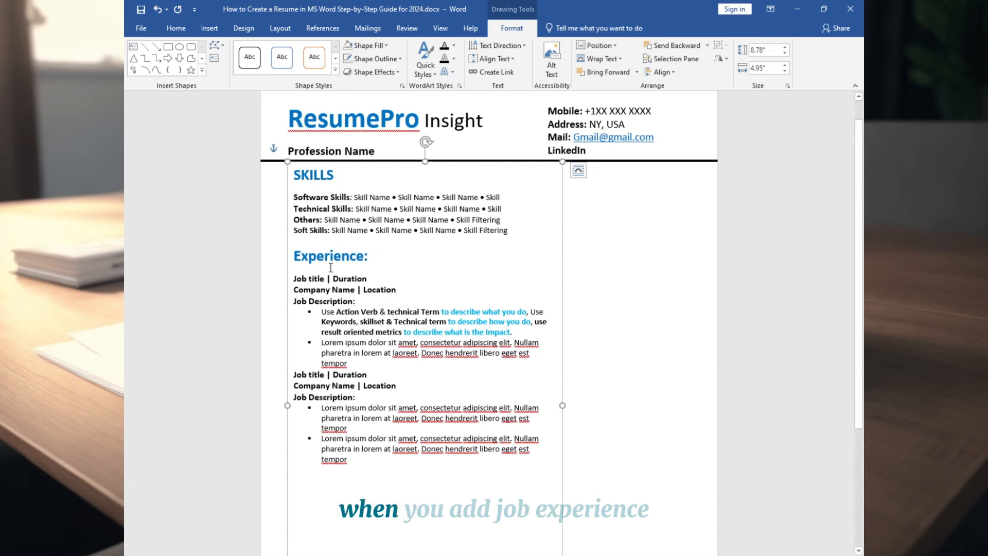
Examine the guidance on action verbs, keywords and result-oriented metrics in the first job description bullet.
{"action": "left_click_drag", "start_coordinate": [337, 312], "coordinate": [441, 314]}
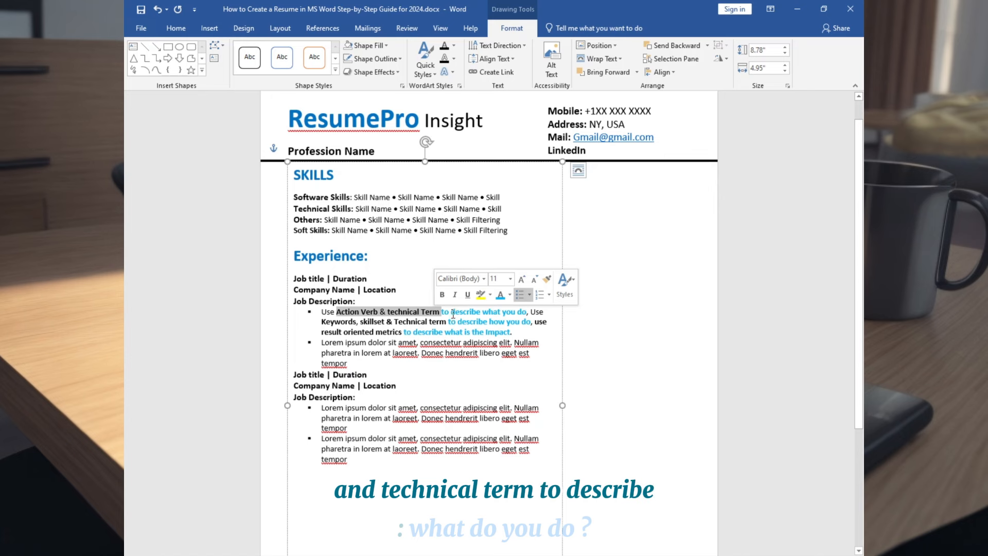
{"action": "left_click", "coordinate": [327, 322]}
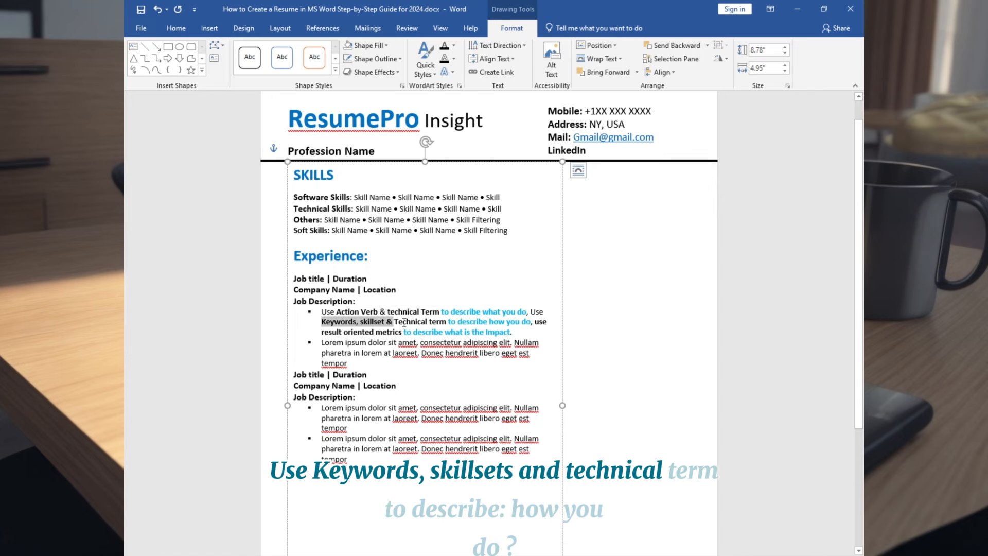
{"action": "left_click_drag", "start_coordinate": [404, 323], "coordinate": [433, 323]}
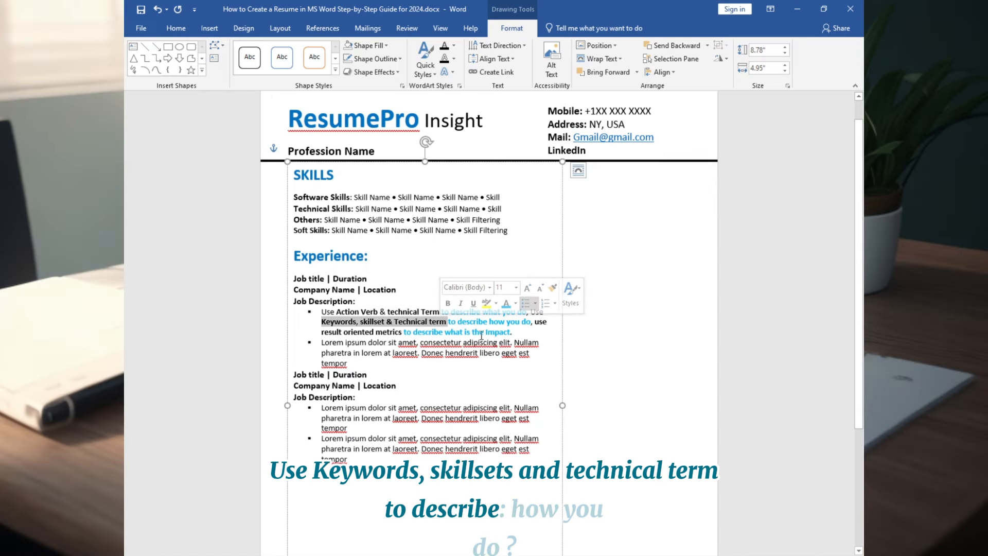
{"action": "left_click", "coordinate": [376, 333]}
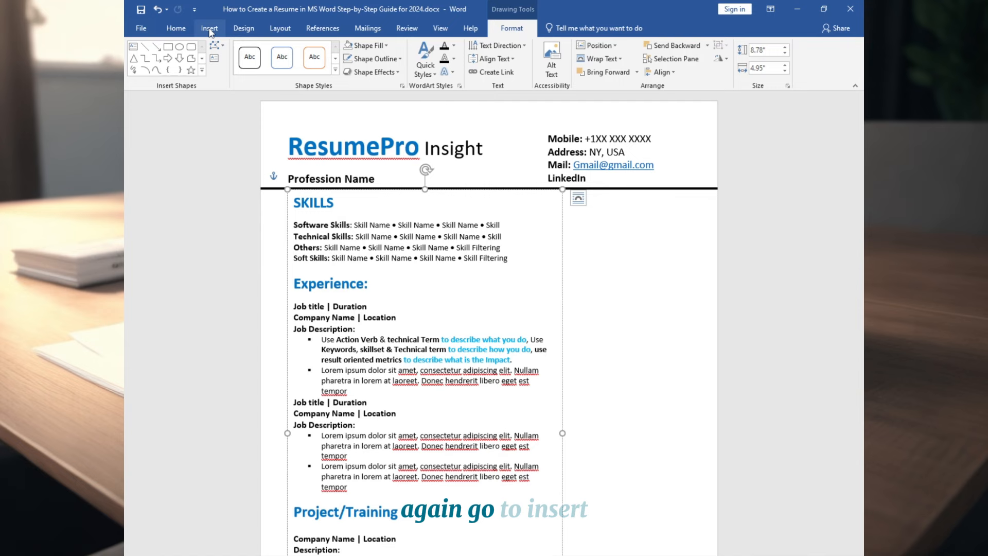
Draw a text box about 6.1 by 2.67 inches in the empty area beside the Skills and Experience column.
{"action": "left_click", "coordinate": [209, 28]}
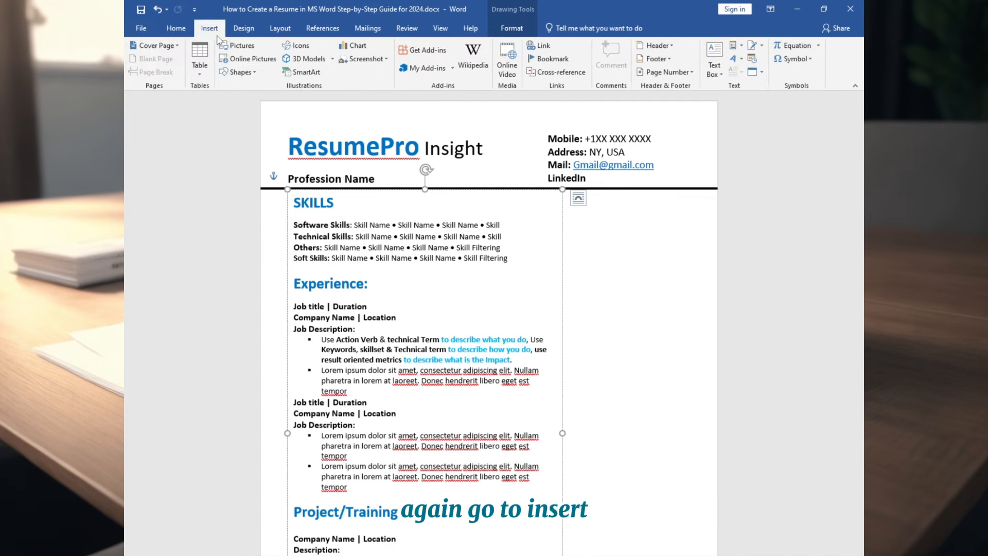
{"action": "left_click", "coordinate": [239, 72]}
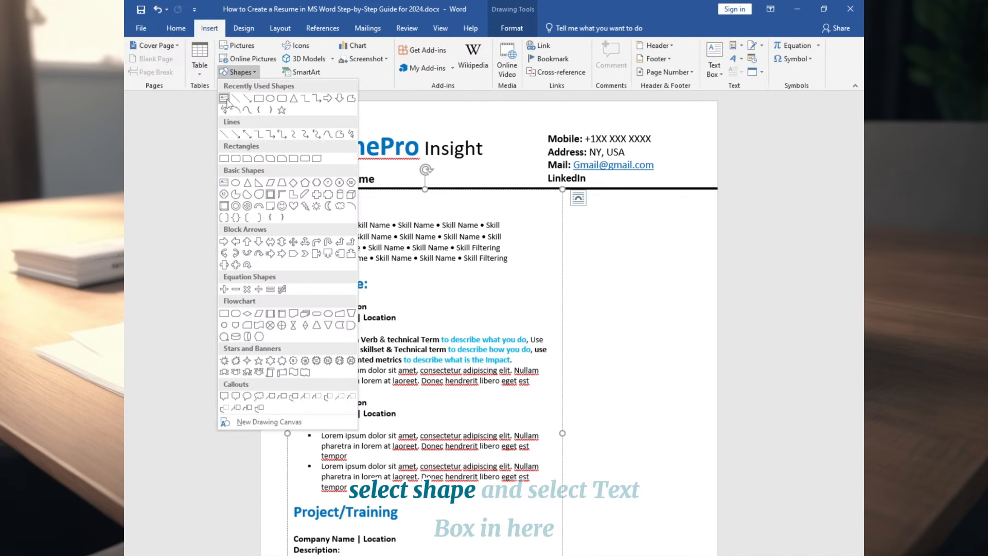
{"action": "left_click", "coordinate": [224, 98]}
{"action": "left_click_drag", "start_coordinate": [563, 194], "coordinate": [712, 533]}
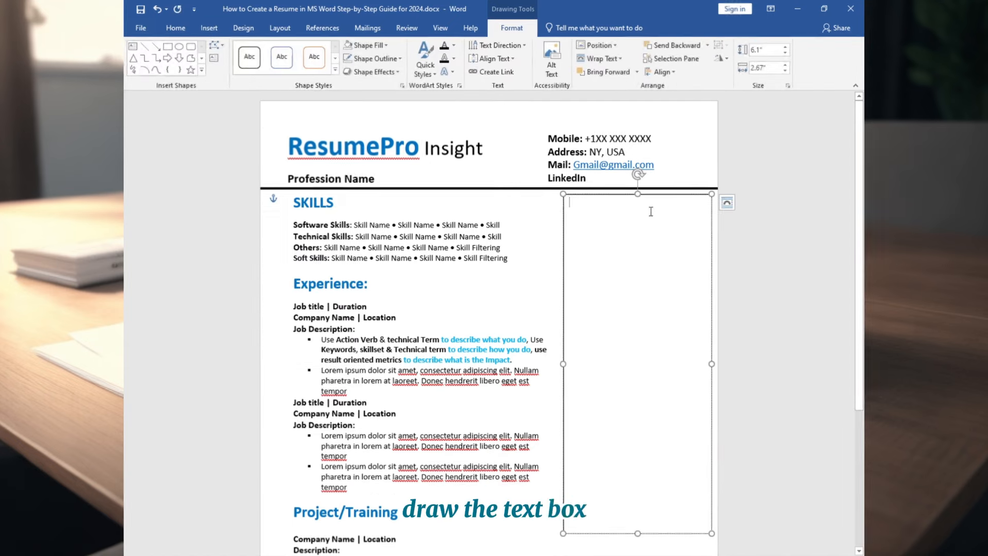
Size the side text box to 9.24 inches high and 2.63 inches wide, and shift it left toward the main column.
{"action": "left_click", "coordinate": [763, 50]}
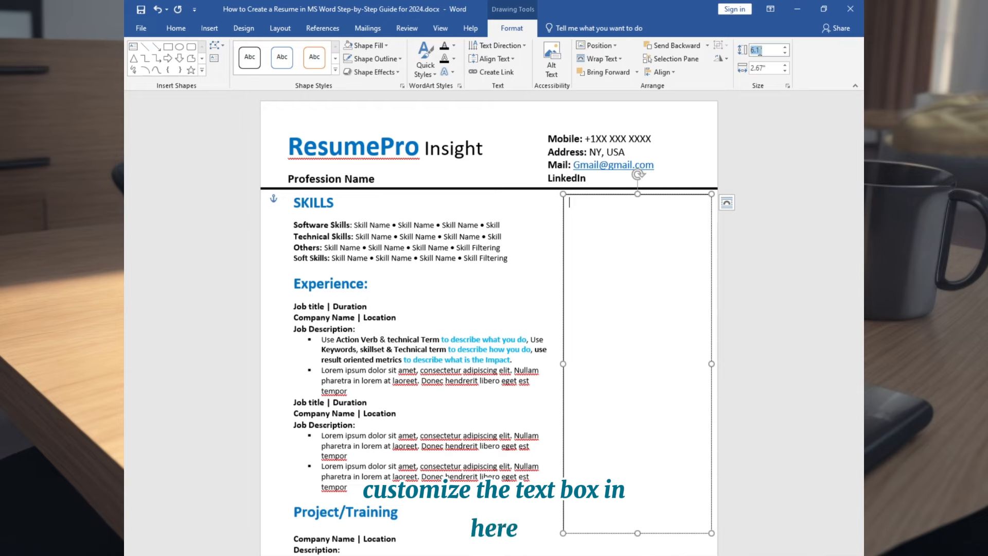
{"action": "type", "text": "9.24"}
{"action": "key", "text": "Return"}
{"action": "left_click_drag", "start_coordinate": [608, 194], "coordinate": [585, 193]}
Remove the fill and the outline from the side text box.
{"action": "left_click", "coordinate": [368, 45]}
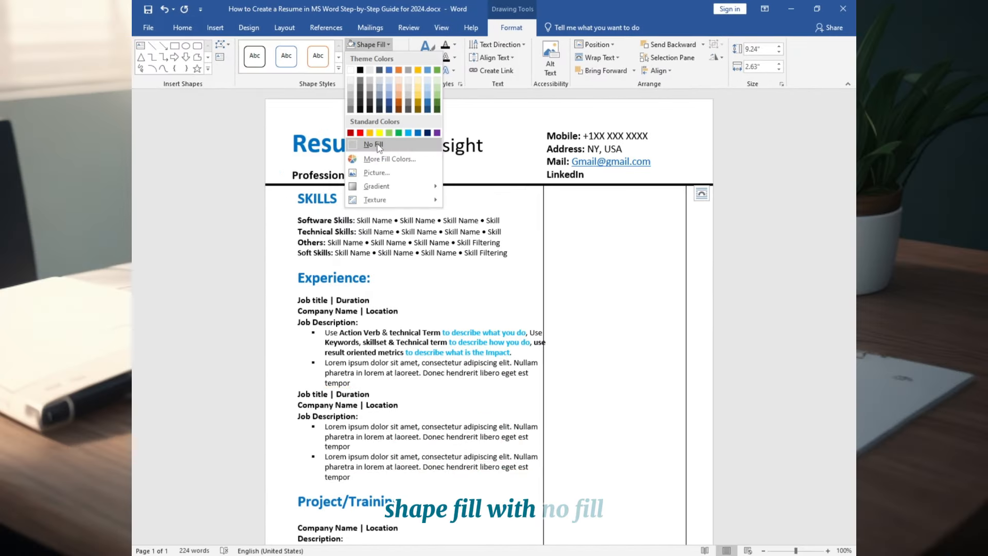
{"action": "left_click", "coordinate": [378, 146]}
{"action": "left_click", "coordinate": [379, 57]}
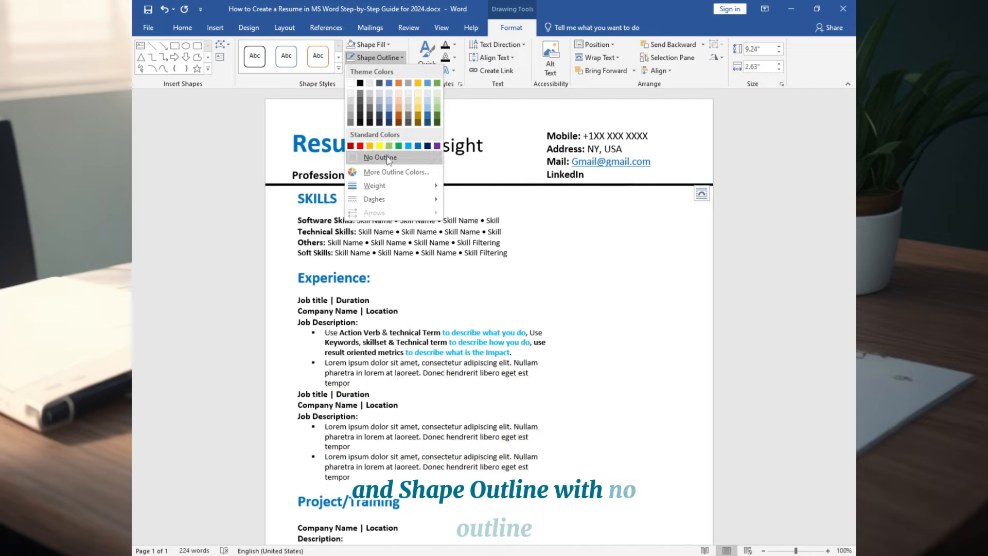
{"action": "left_click", "coordinate": [381, 158]}
Fill the side text box with Education (two degrees), Honors & Awards (two 2024 awards) and Coursework (seven bulleted course names) sections.
{"action": "type", "text": "EDUCATION Degree Name| CGPA (If You Want) Graduation Year University Name/Institute | Location Degree Name| CGPA (If You Want) Graduation Year University Name/Institute | Location"}
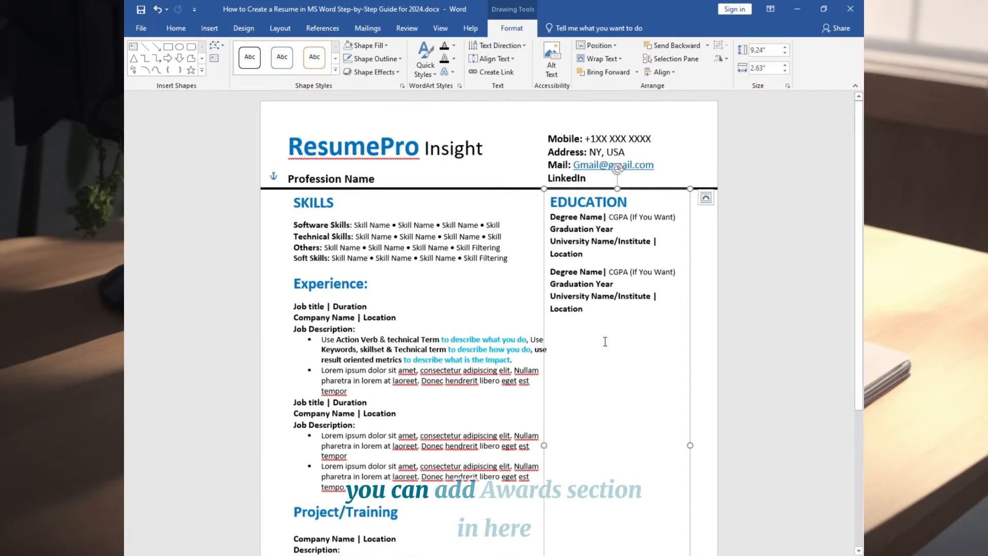
{"action": "type", "text": "HONORS & AWARDS Award: 2024 Lorem ipsum dolor sit amet, consectetur adipiscing elit dui. egestas dui honcus. Award: 2024 Lorem ipsum dolor sit amet, consectetur adipiscing elit dui. egestas dui honcus."}
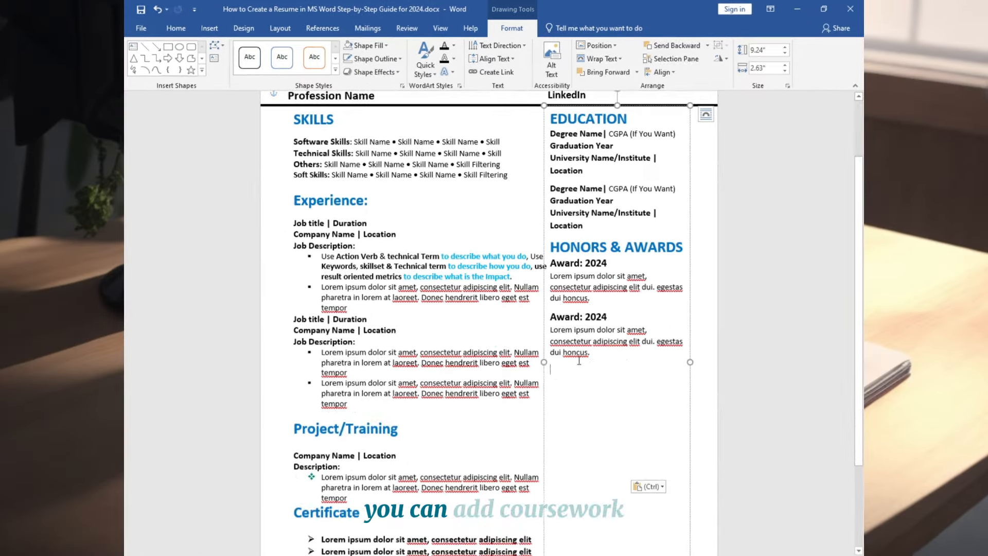
{"action": "type", "text": "COURSEWORK Course Name Course Name Course Name Course Name Course Name Course Name Course Name"}
Add a Language section with two Language (Level) entries and an Interest section listing Travelling, Fitness, Nutrition, Food and Self-improvement.
{"action": "scroll", "coordinate": [579, 360], "scroll_direction": "down", "scroll_amount": 3}
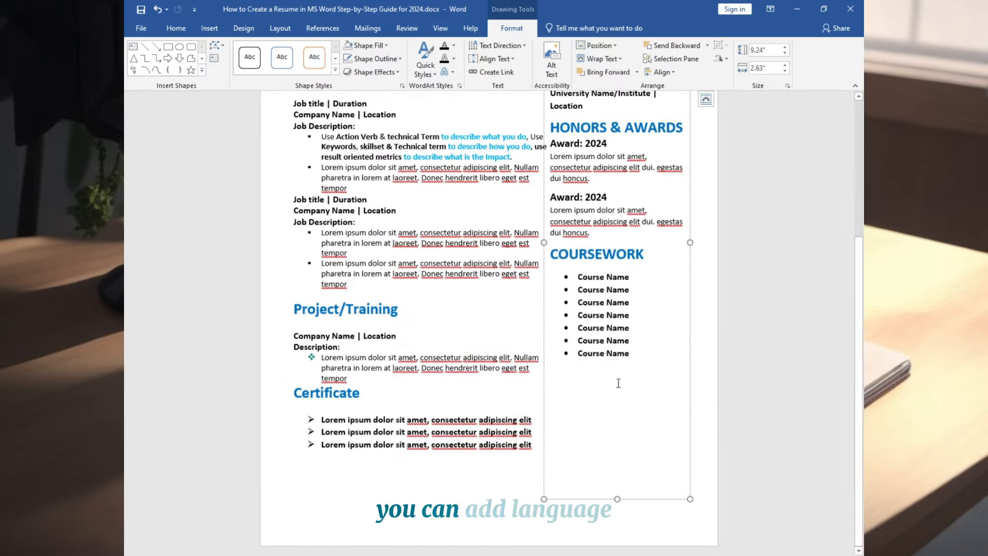
{"action": "type", "text": "Language: Language (Level) Language (Level)"}
{"action": "scroll", "coordinate": [600, 494], "scroll_direction": "down", "scroll_amount": 1}
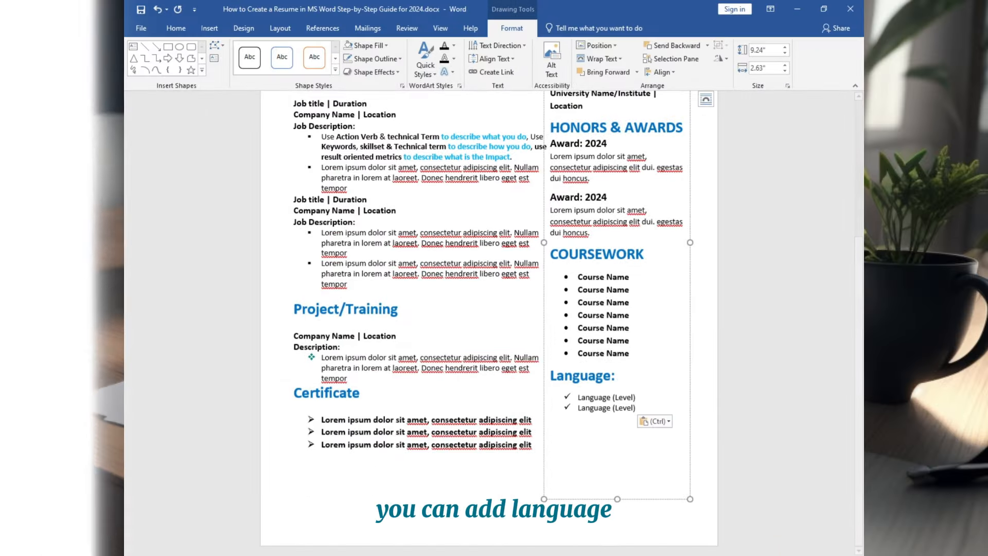
{"action": "left_click", "coordinate": [559, 426]}
{"action": "type", "text": "Interest  Travelling • Fitness • Nutrition • Food, Self-improvement"}
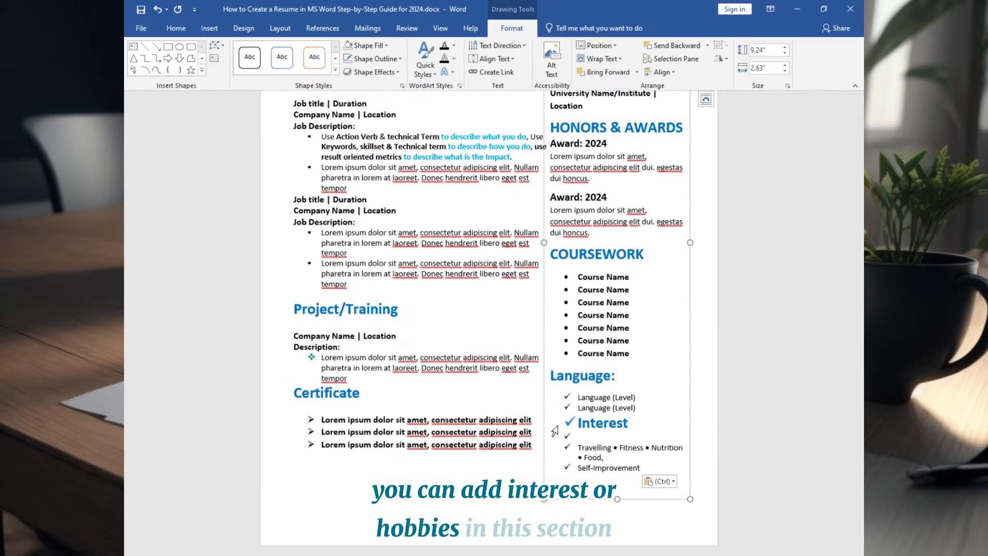
Remove the check-mark bullets from the Interest heading, its blank line and the interests text, joining the interests into one unbulleted paragraph.
{"action": "left_click", "coordinate": [580, 422]}
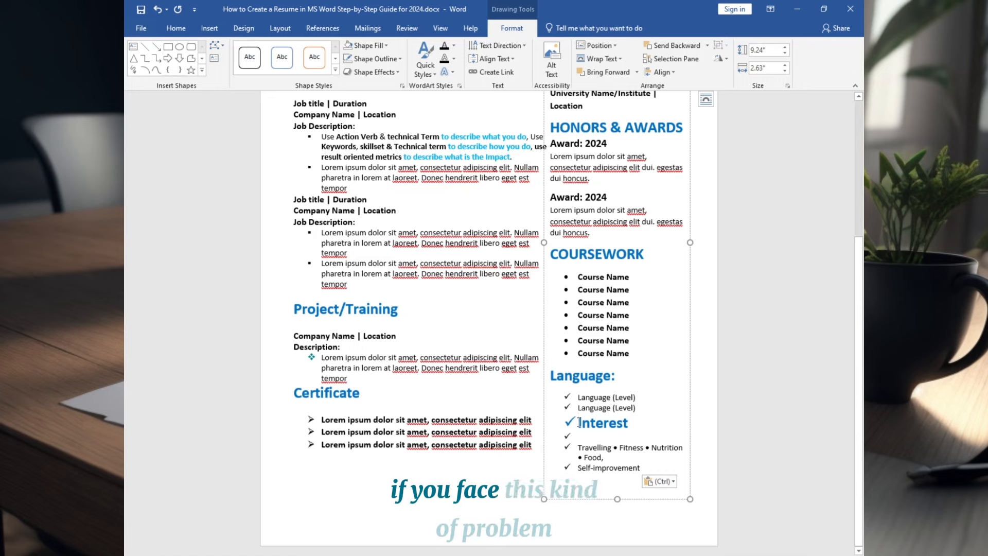
{"action": "key", "text": "BackSpace"}
{"action": "key", "text": "BackSpace"}
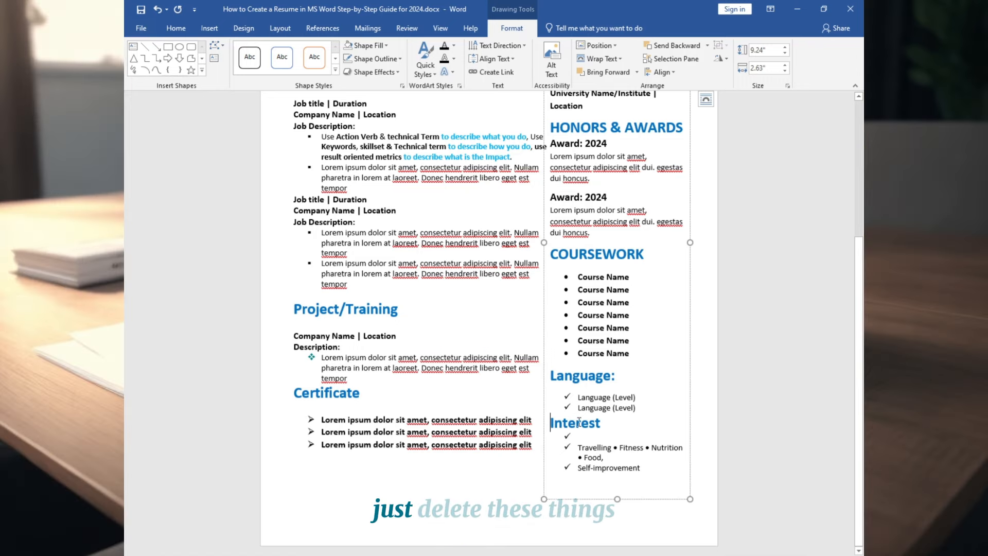
{"action": "left_click", "coordinate": [579, 437]}
{"action": "key", "text": "BackSpace"}
{"action": "key", "text": "BackSpace"}
{"action": "key", "text": "BackSpace"}
{"action": "key", "text": "BackSpace"}
{"action": "key", "text": "BackSpace"}
Extend the main and side text boxes downward to about 9.6 inches high.
{"action": "left_click", "coordinate": [422, 463]}
{"action": "left_click_drag", "start_coordinate": [424, 474], "coordinate": [423, 519]}
{"action": "left_click", "coordinate": [616, 489]}
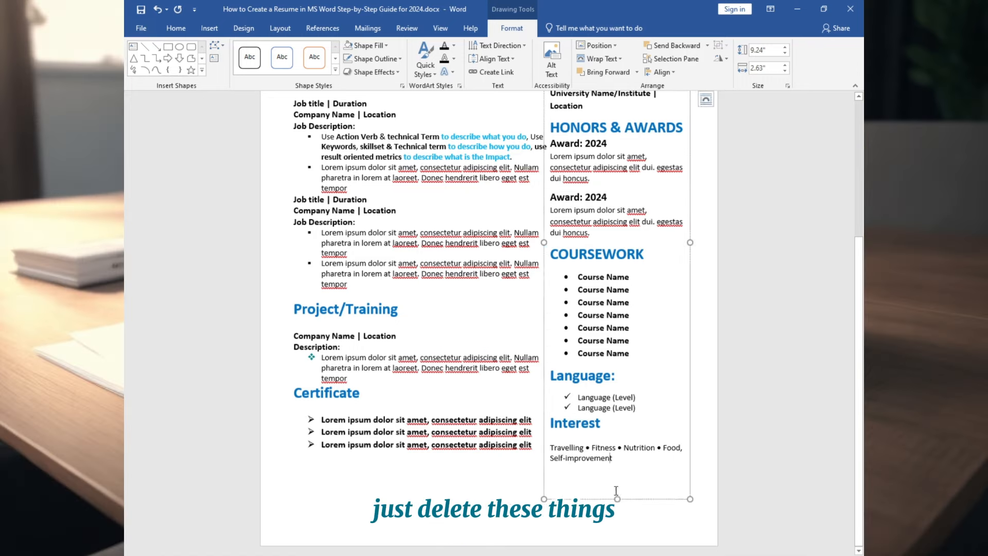
{"action": "left_click_drag", "start_coordinate": [617, 499], "coordinate": [617, 519]}
Draw a horizontal line about 4.54 inches long beneath the Skills heading, and align the contact details box with the side column.
{"action": "scroll", "coordinate": [580, 335], "scroll_direction": "up", "scroll_amount": 3}
{"action": "scroll", "coordinate": [580, 335], "scroll_direction": "up", "scroll_amount": 3}
{"action": "left_click", "coordinate": [210, 27]}
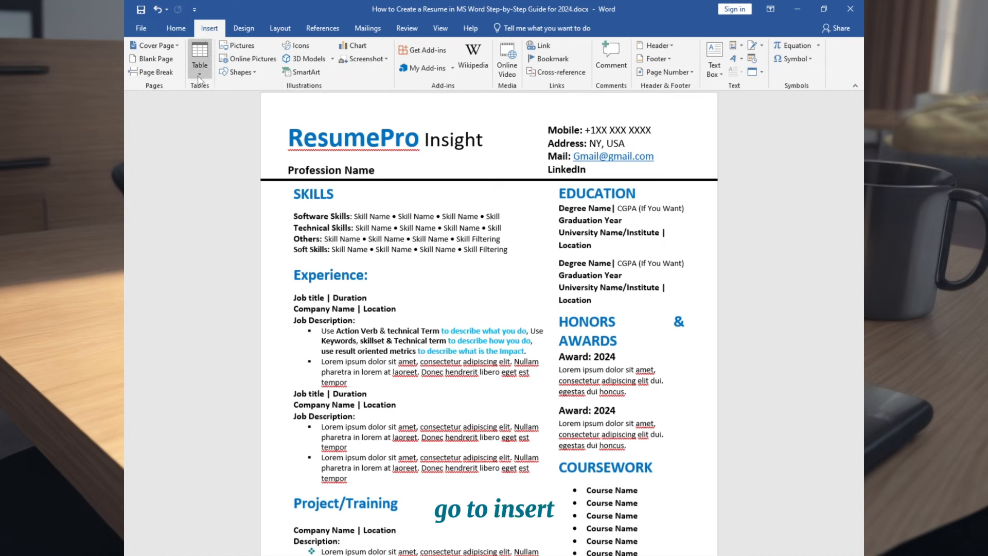
{"action": "left_click", "coordinate": [238, 72]}
{"action": "left_click", "coordinate": [235, 98]}
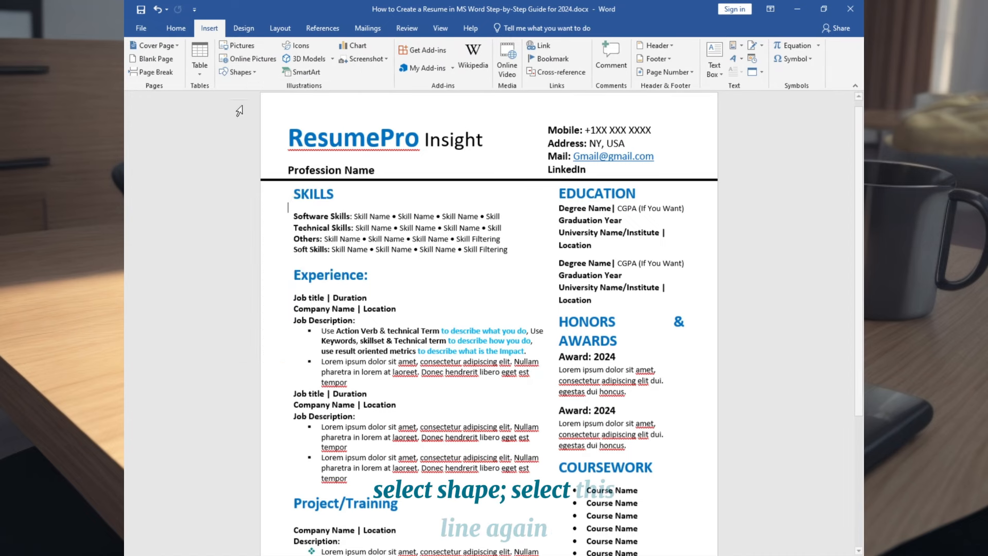
{"action": "left_click_drag", "start_coordinate": [294, 205], "coordinate": [543, 204]}
{"action": "mouse_move", "coordinate": [593, 120]}
{"action": "left_mouse_down"}
{"action": "mouse_move", "coordinate": [605, 120]}
{"action": "mouse_move", "coordinate": [587, 119]}
{"action": "left_mouse_up"}
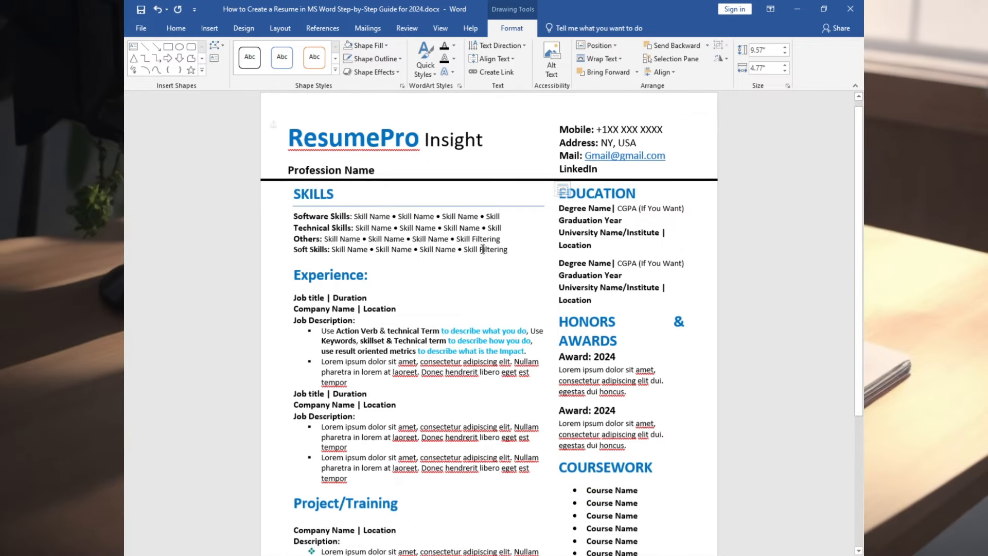
Set the line beneath the Skills heading to a 3 pt weight and black colour.
{"action": "left_click", "coordinate": [378, 206]}
{"action": "left_click", "coordinate": [458, 204]}
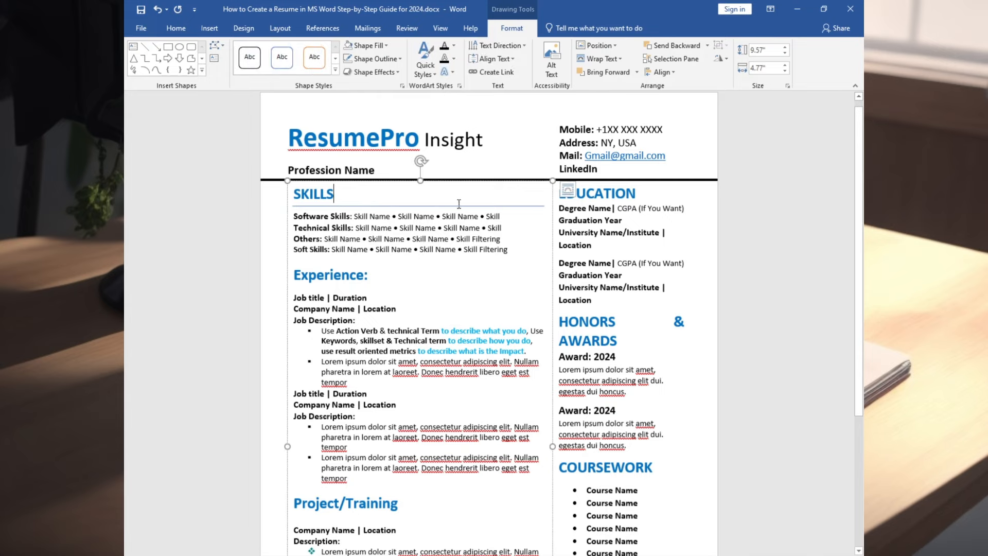
{"action": "left_click", "coordinate": [437, 206]}
{"action": "left_click", "coordinate": [375, 58]}
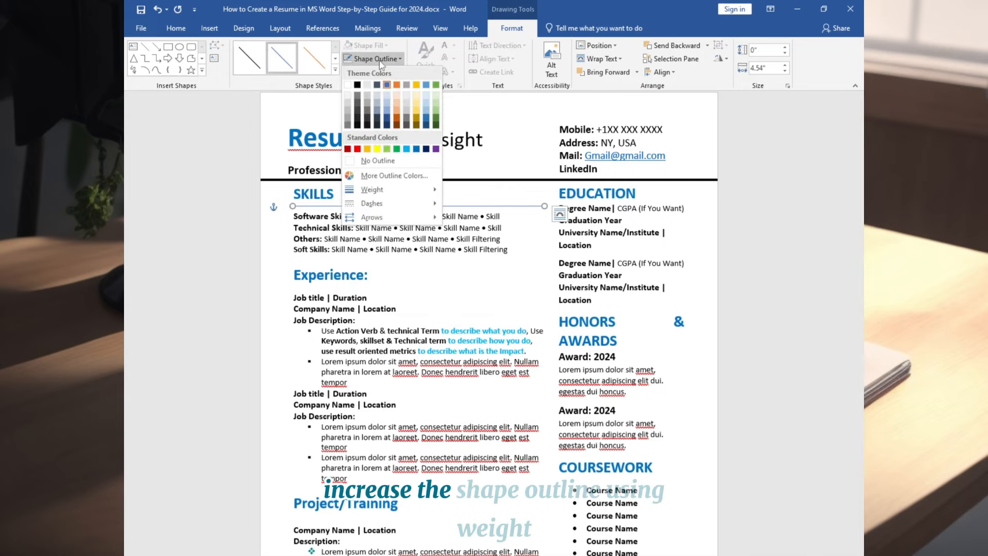
{"action": "mouse_move", "coordinate": [380, 190]}
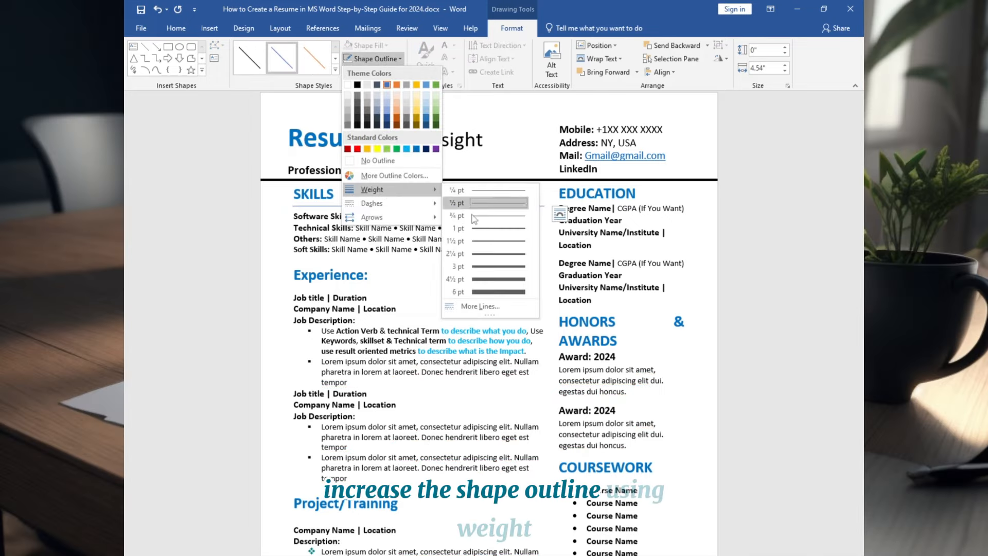
{"action": "left_click", "coordinate": [489, 267]}
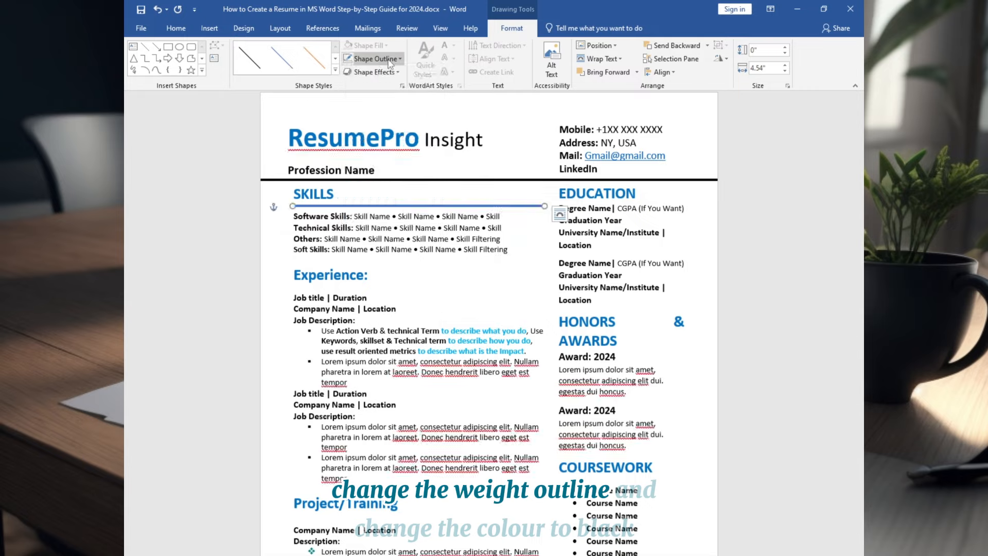
{"action": "left_click", "coordinate": [375, 58]}
{"action": "left_click", "coordinate": [357, 84]}
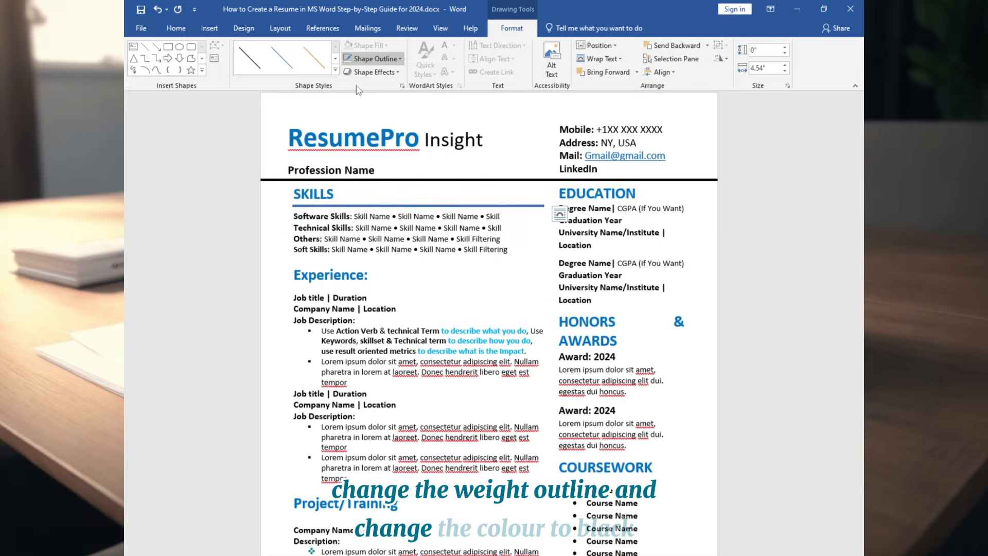
Place copies of the black Skills line beneath the Experience, Project/Training and Certificate headings.
{"action": "key", "text": "ctrl+v"}
{"action": "left_click_drag", "start_coordinate": [457, 215], "coordinate": [450, 290]}
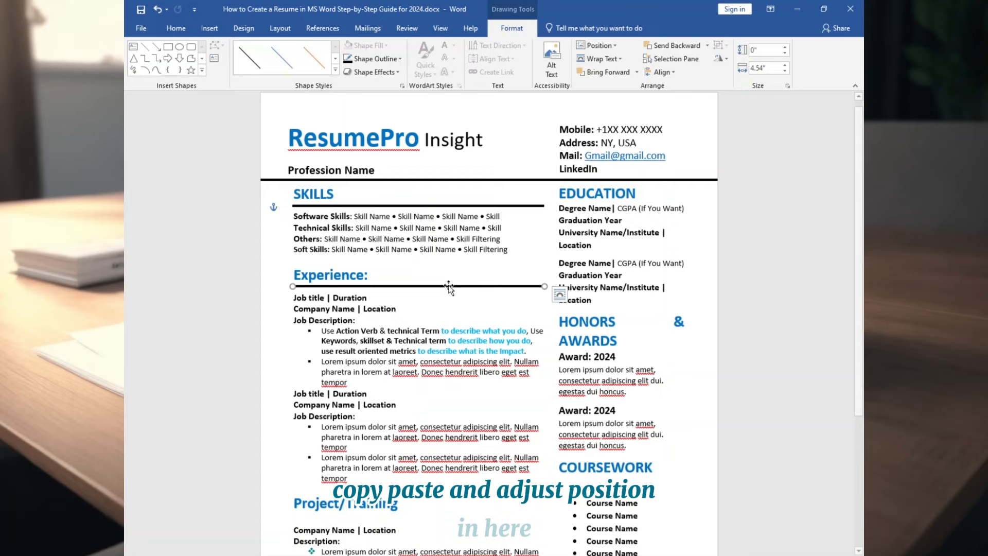
{"action": "key", "text": "ctrl+v"}
{"action": "left_click_drag", "start_coordinate": [449, 294], "coordinate": [432, 456]}
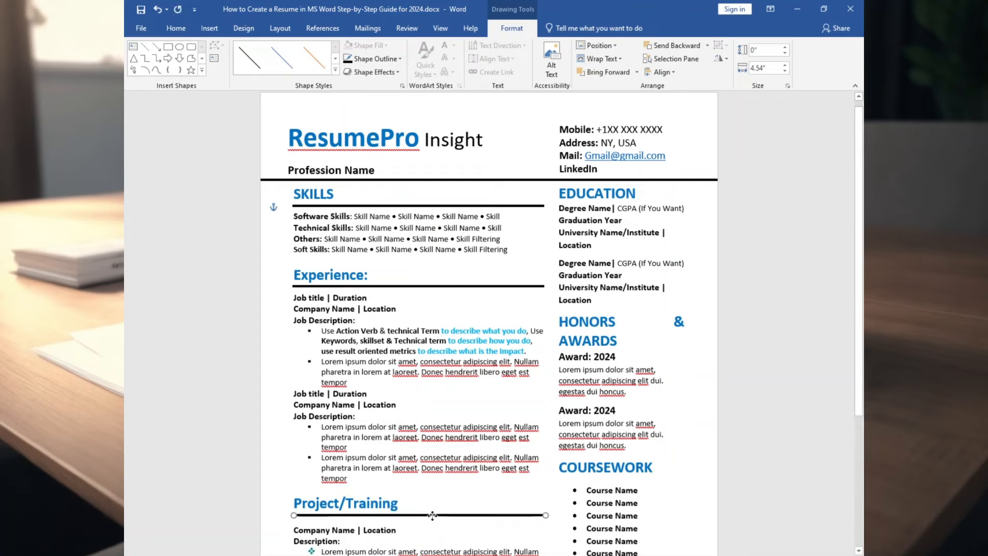
{"action": "scroll", "coordinate": [421, 332], "scroll_direction": "down", "scroll_amount": 3}
{"action": "left_click_drag", "start_coordinate": [420, 329], "coordinate": [601, 211]}
Place a copy of the black line beneath the Education heading and shorten it to the width of the side column.
{"action": "scroll", "coordinate": [517, 200], "scroll_direction": "up", "scroll_amount": 5}
{"action": "key", "text": "ctrl+v"}
{"action": "left_click_drag", "start_coordinate": [538, 211], "coordinate": [561, 210]}
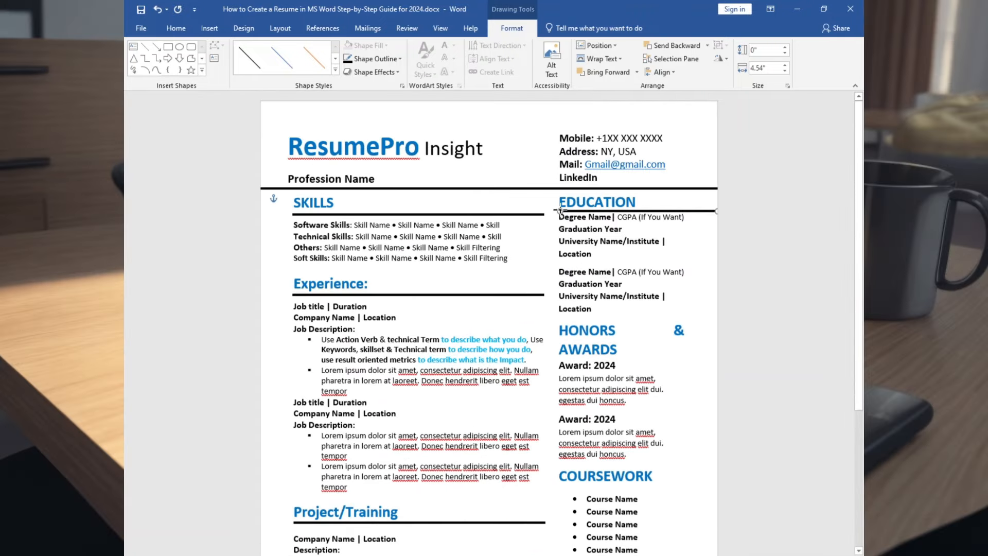
{"action": "left_click_drag", "start_coordinate": [717, 211], "coordinate": [693, 208]}
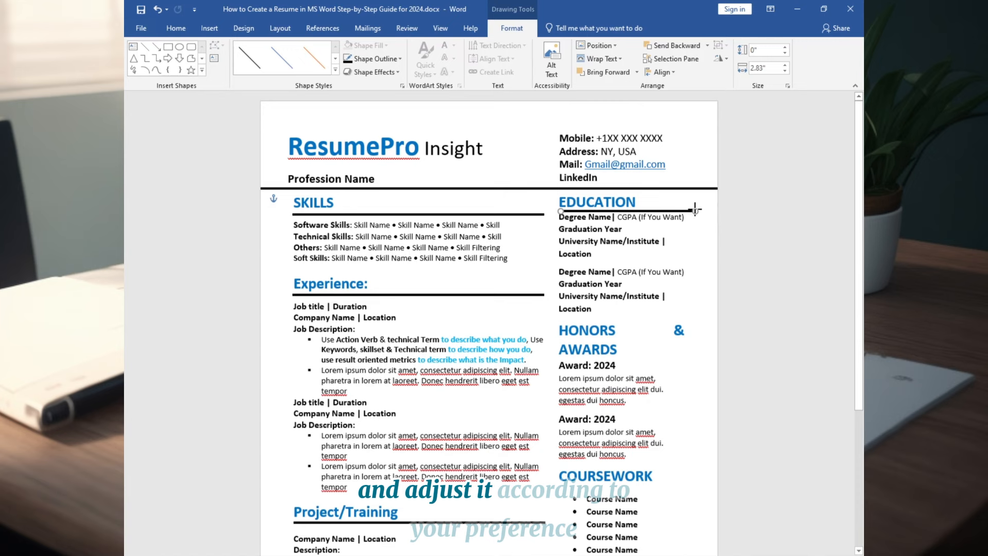
{"action": "left_click_drag", "start_coordinate": [689, 210], "coordinate": [688, 209]}
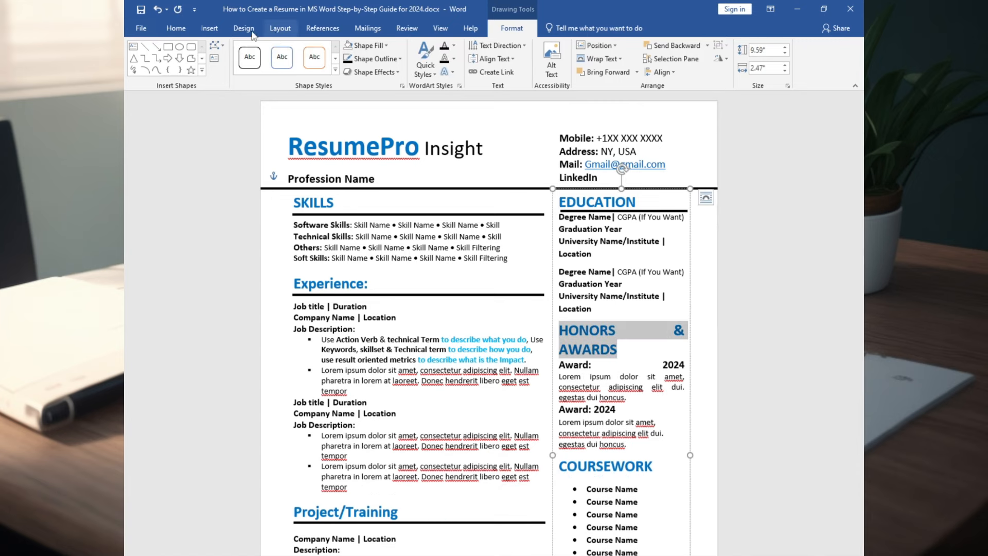
Left-align the Honors & Awards heading and place a copy of the Education line beneath it.
{"action": "left_click", "coordinate": [176, 28]}
{"action": "left_click", "coordinate": [375, 70]}
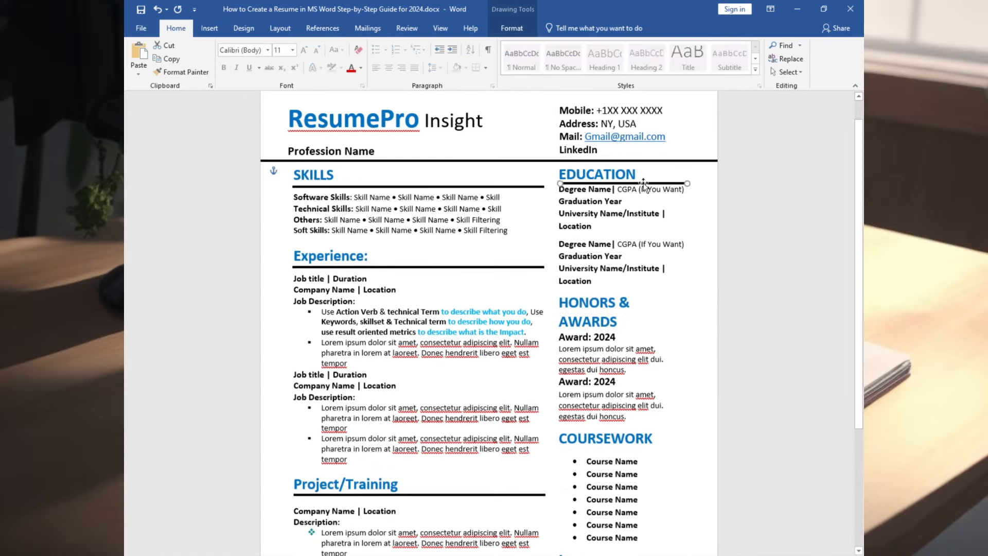
{"action": "left_click", "coordinate": [695, 183]}
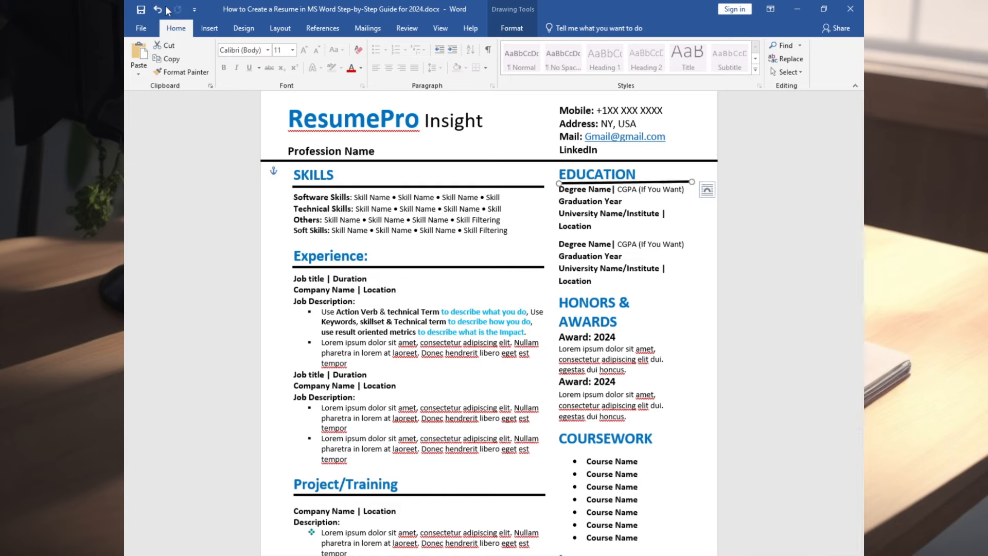
{"action": "key", "text": "ctrl+c"}
{"action": "key", "text": "ctrl+v"}
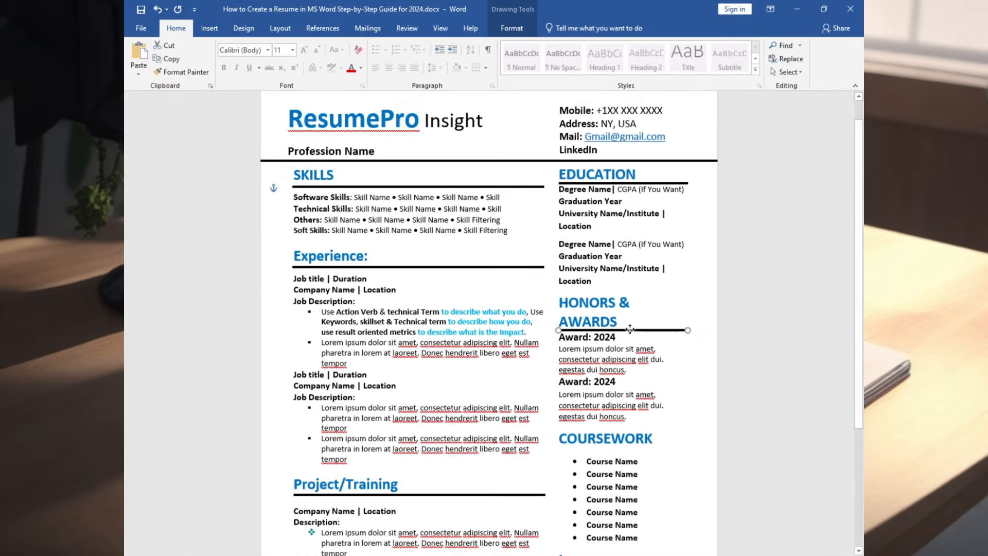
Place copies of the short line beneath Coursework, Language and Interest, and lengthen the Honors & Awards line slightly.
{"action": "scroll", "coordinate": [628, 330], "scroll_direction": "down", "scroll_amount": 3}
{"action": "left_click", "coordinate": [635, 338]}
{"action": "left_click", "coordinate": [682, 219]}
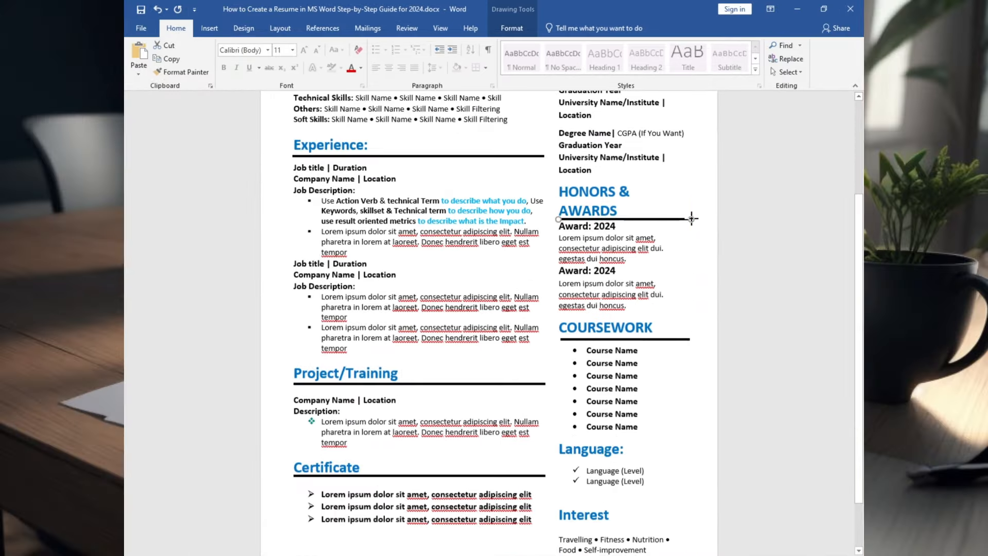
{"action": "left_click_drag", "start_coordinate": [688, 219], "coordinate": [690, 219]}
{"action": "scroll", "coordinate": [666, 225], "scroll_direction": "down", "scroll_amount": 2}
{"action": "key", "text": "ctrl+v"}
{"action": "left_click_drag", "start_coordinate": [645, 277], "coordinate": [645, 396]}
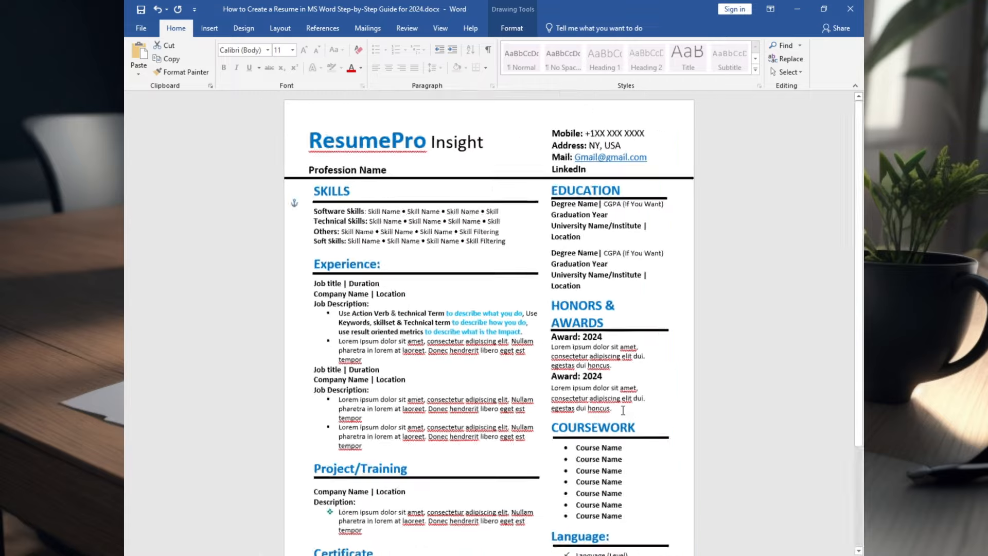
{"action": "scroll", "coordinate": [674, 406], "scroll_direction": "down", "scroll_amount": 2}
{"action": "scroll", "coordinate": [674, 407], "scroll_direction": "up", "scroll_amount": 2}
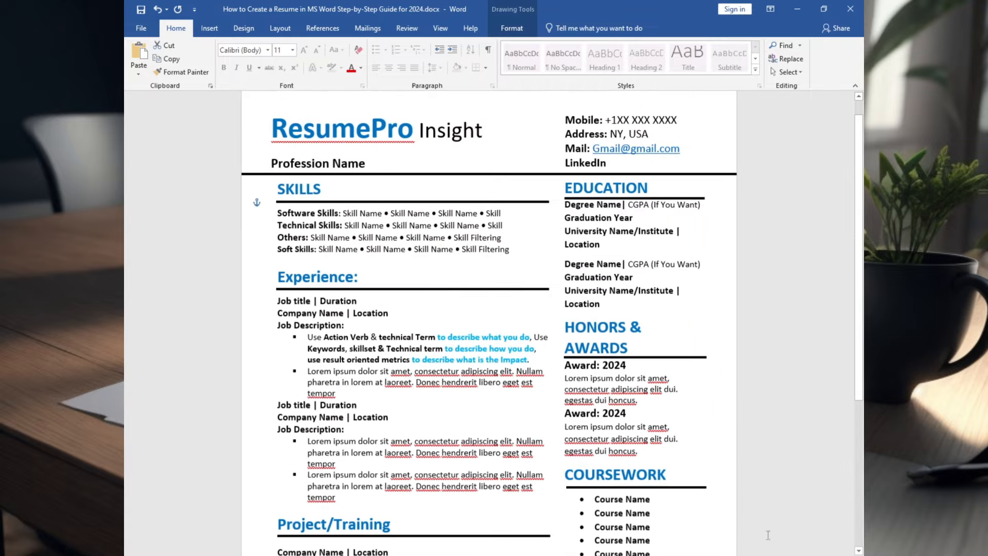
{"action": "scroll", "coordinate": [768, 536], "scroll_direction": "down", "scroll_amount": 3, "text": "ctrl"}
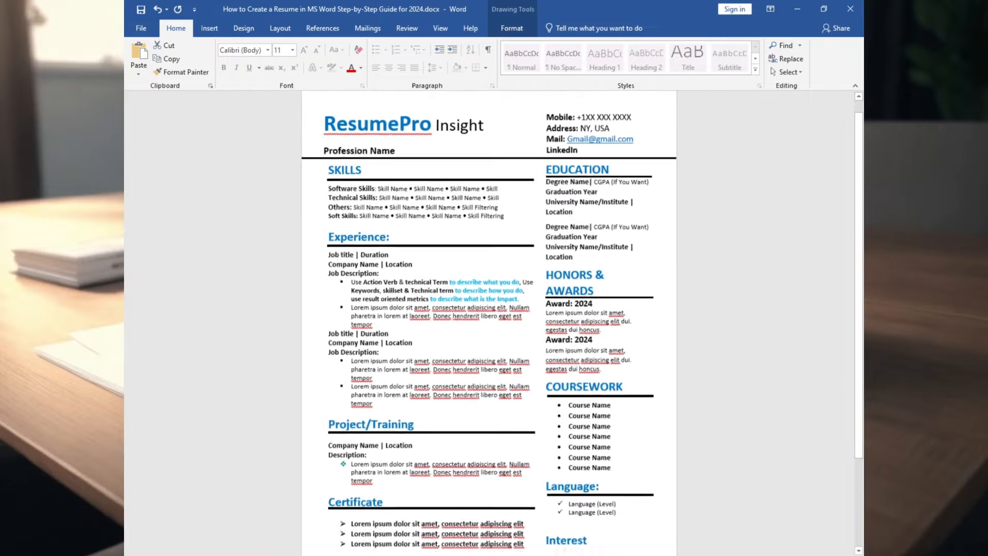
{"action": "scroll", "coordinate": [630, 386], "scroll_direction": "down", "scroll_amount": 2, "text": "ctrl"}
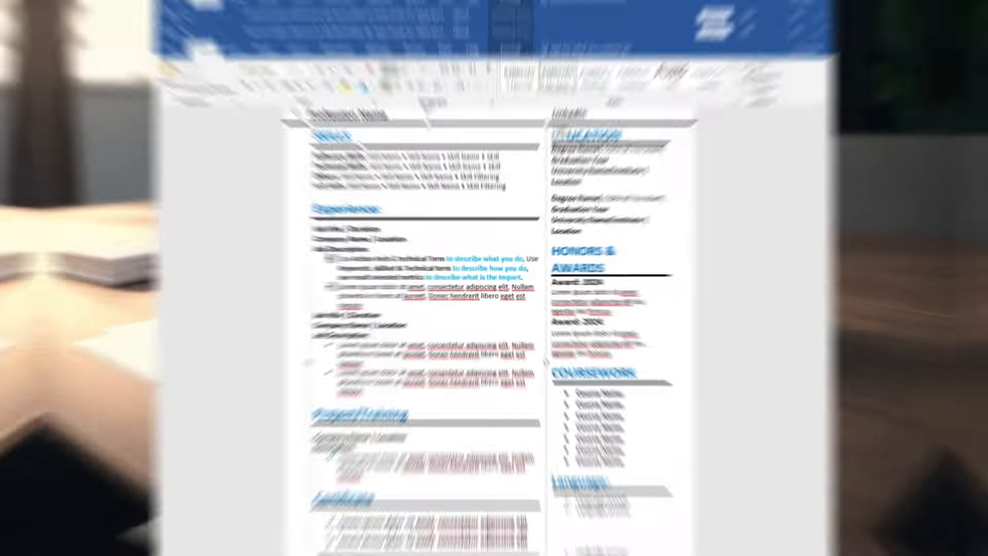
Browse the bullet styles available for the first job's description bullets without changing them.
{"action": "left_click", "coordinate": [386, 50]}
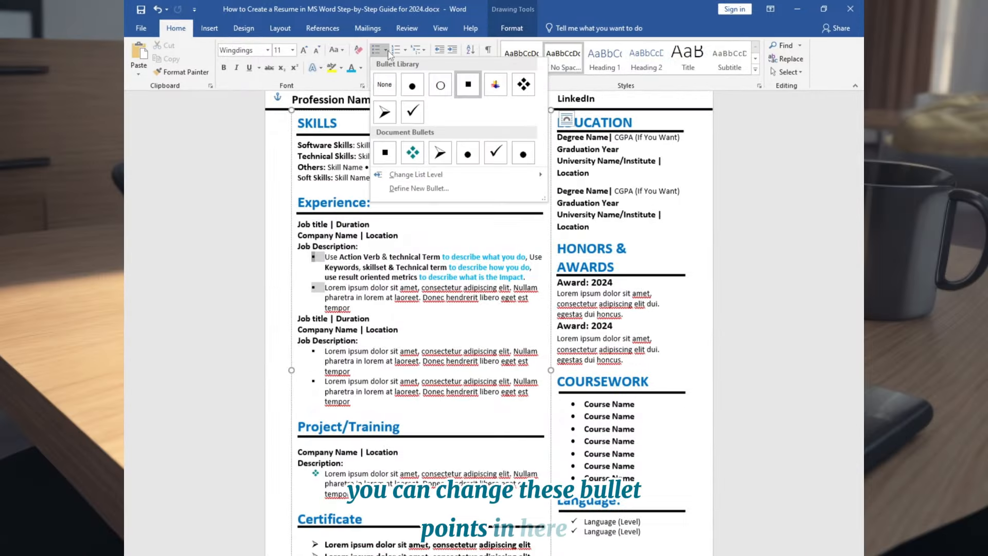
{"action": "key", "text": "Escape"}
{"action": "left_click", "coordinate": [361, 67]}
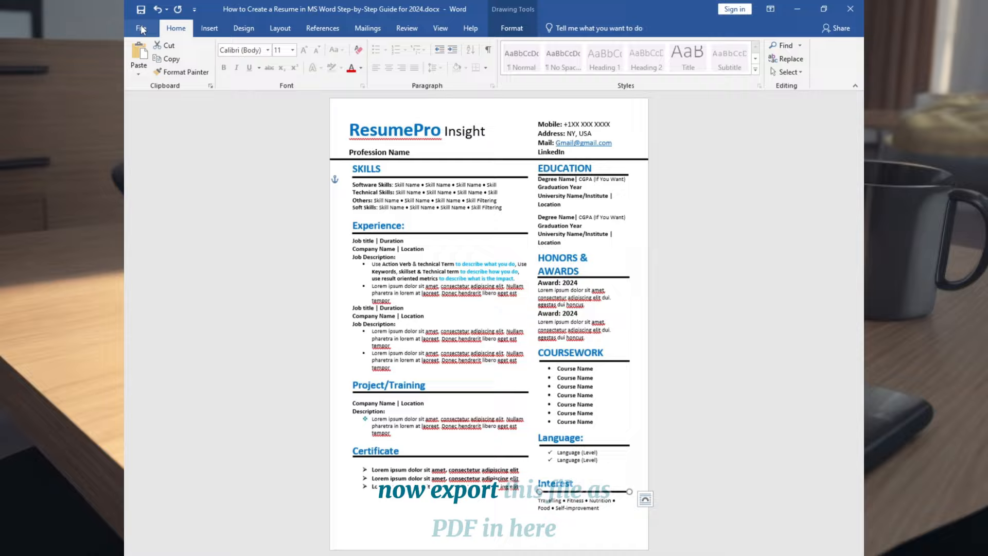
Open the export options for saving the resume as a PDF.
{"action": "left_click", "coordinate": [141, 29]}
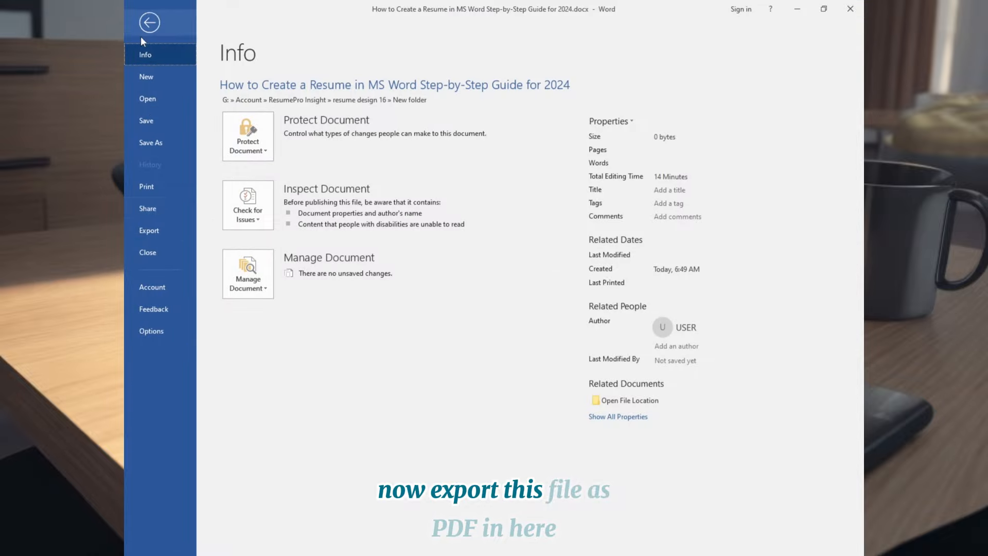
{"action": "left_click", "coordinate": [157, 231]}
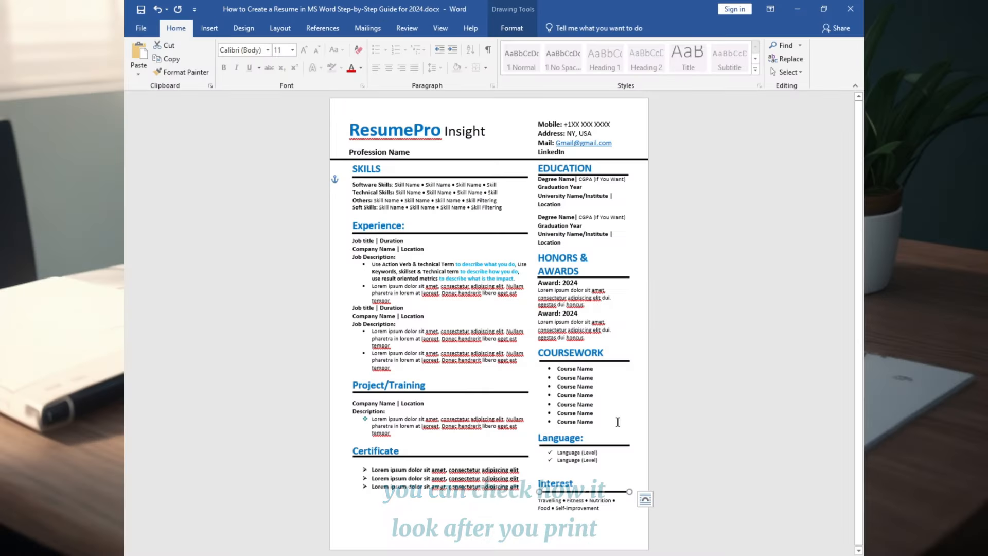